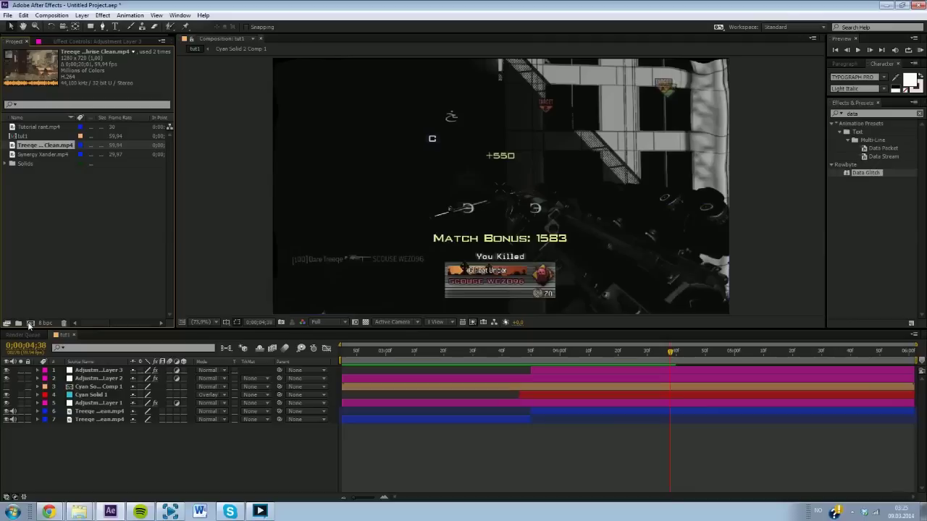
Create a new composition named Tutorial with the default 1280 x 720 settings at 59.94 fps.
{"action": "left_click", "coordinate": [44, 299]}
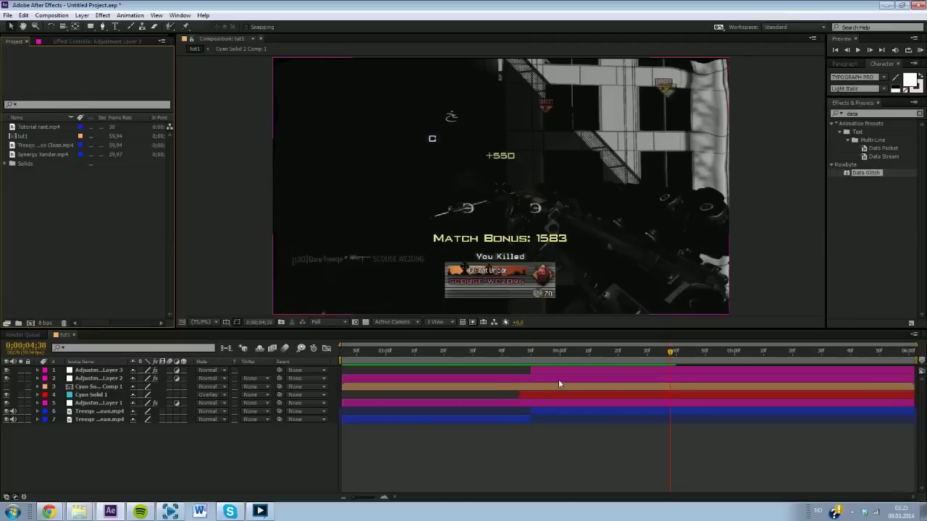
{"action": "left_click_drag", "start_coordinate": [556, 353], "coordinate": [548, 393]}
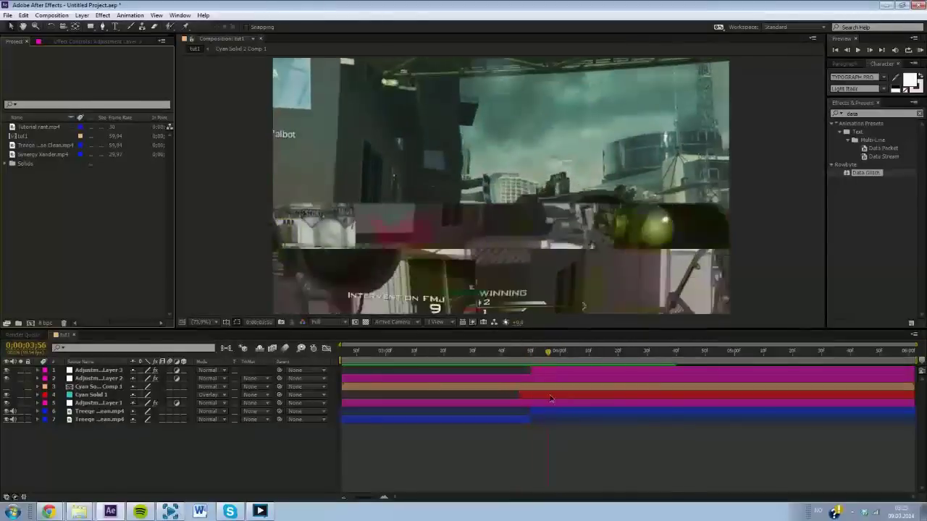
{"action": "left_click", "coordinate": [30, 323]}
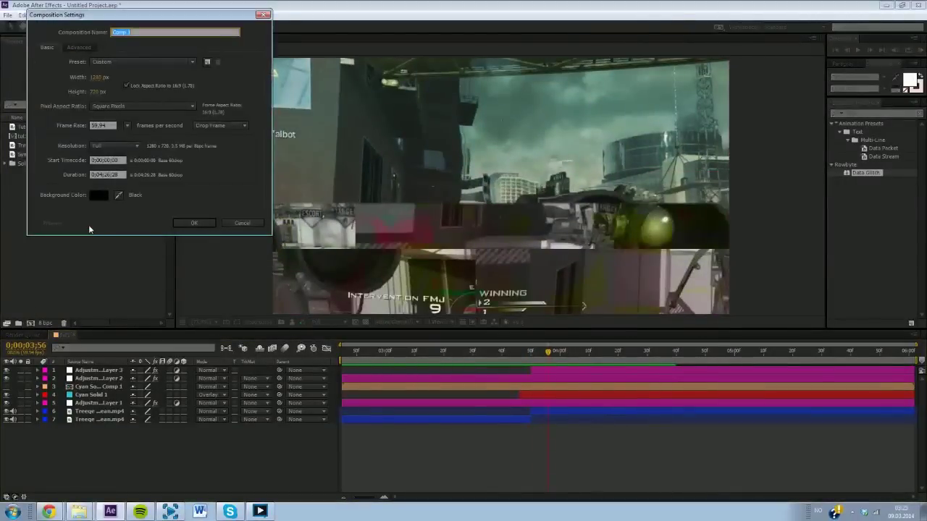
{"action": "type", "text": "Tutorial"}
{"action": "key", "text": "Return"}
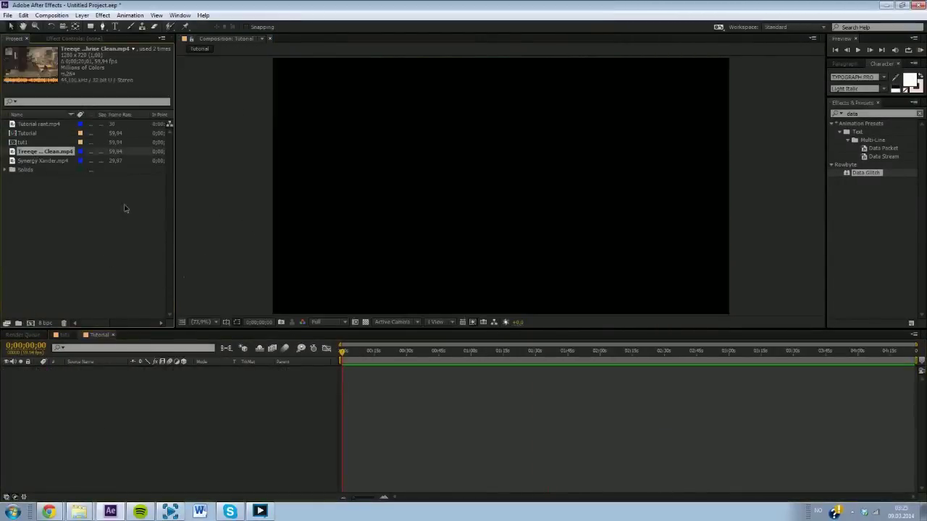
Place the Highrise Clean gameplay clip in the composition trimmed to the clip's length and split its layer at 0;00;03;50.
{"action": "left_click_drag", "start_coordinate": [125, 205], "coordinate": [155, 397]}
{"action": "left_click_drag", "start_coordinate": [342, 352], "coordinate": [452, 377]}
{"action": "key", "text": "n"}
{"action": "right_click", "coordinate": [365, 356]}
{"action": "left_click", "coordinate": [394, 391]}
{"action": "key", "text": "ctrl+shift+d"}
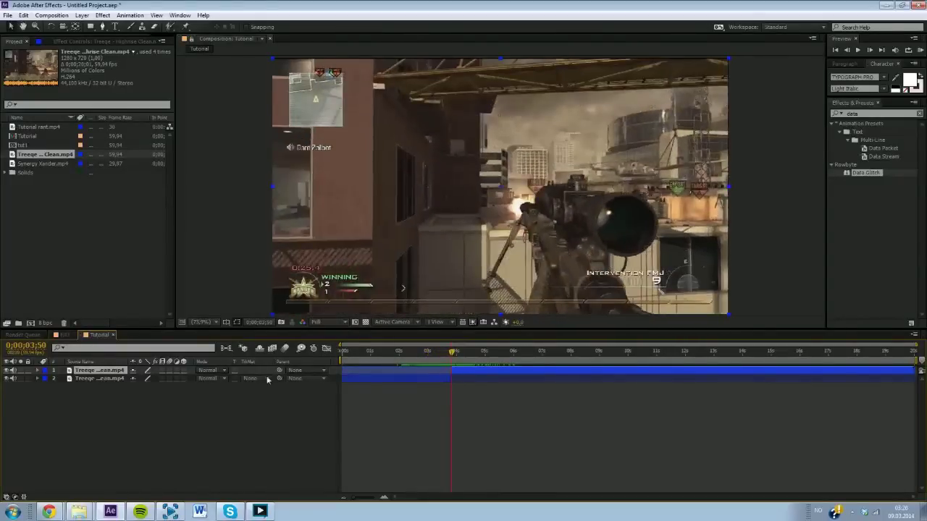
Remove Optics Compensation from Adjustment Layer 1 in the tut1 composition and copy that layer into the Tutorial composition.
{"action": "left_click", "coordinate": [61, 335]}
{"action": "left_click", "coordinate": [530, 403]}
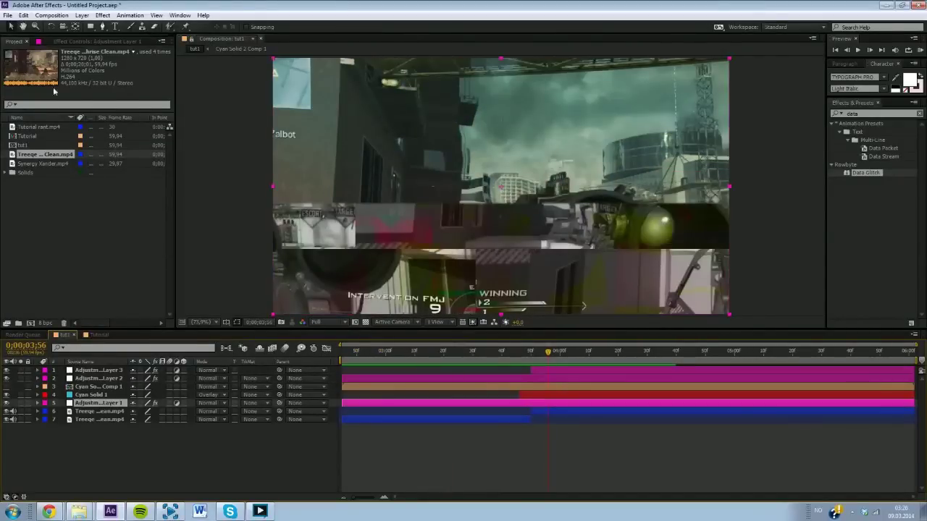
{"action": "left_click", "coordinate": [46, 42]}
{"action": "left_click", "coordinate": [108, 403]}
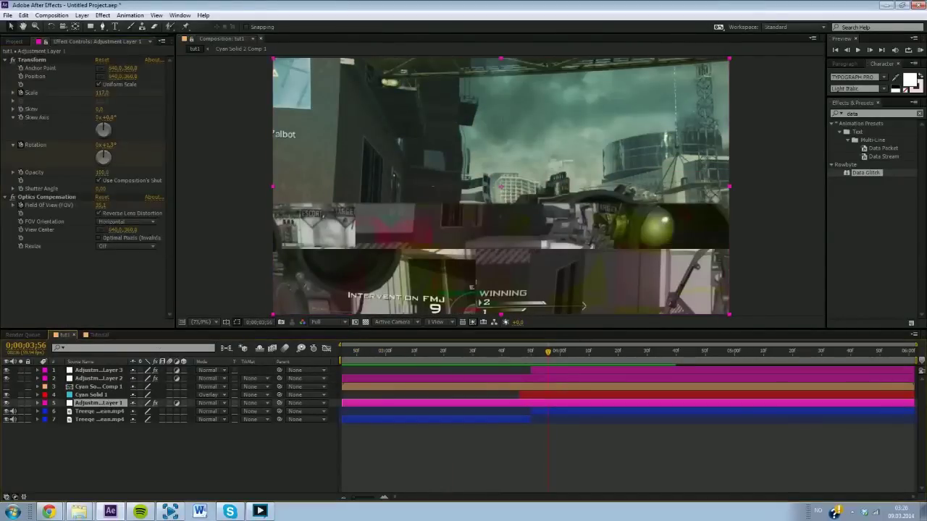
{"action": "left_click", "coordinate": [55, 196]}
{"action": "left_click", "coordinate": [55, 197]}
{"action": "key", "text": "Delete"}
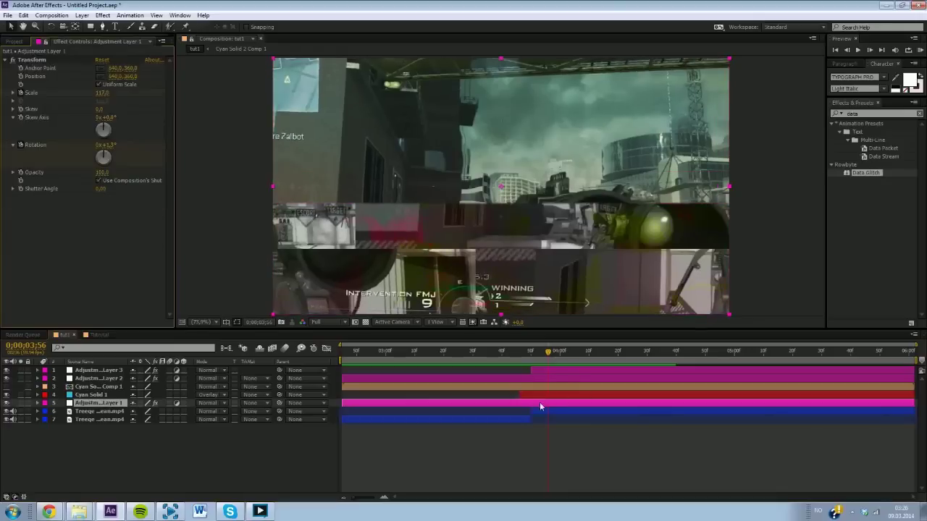
{"action": "left_click", "coordinate": [540, 404]}
{"action": "left_click", "coordinate": [99, 335]}
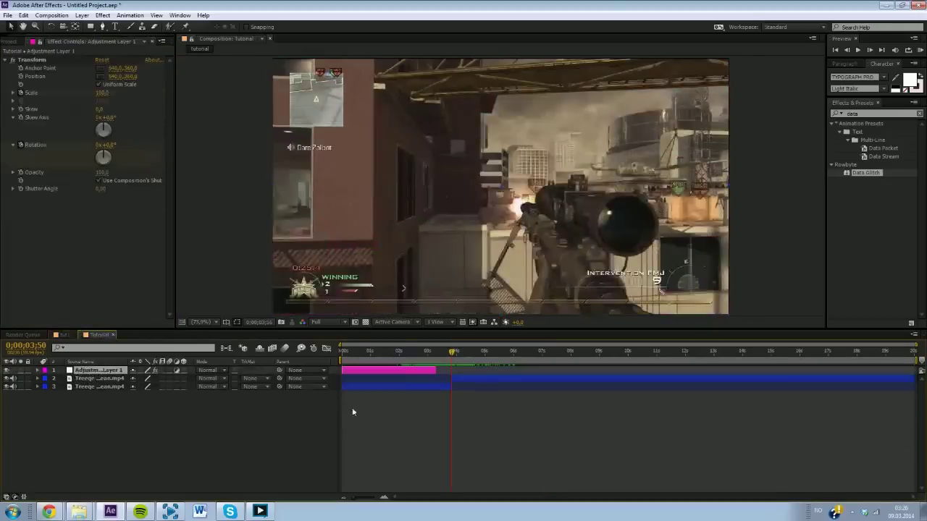
Shift the pasted adjustment layer so its middle Scale and Rotation keyframes line up with the cut at 0;00;03;50.
{"action": "left_click_drag", "start_coordinate": [414, 371], "coordinate": [452, 357]}
{"action": "key", "text": "u"}
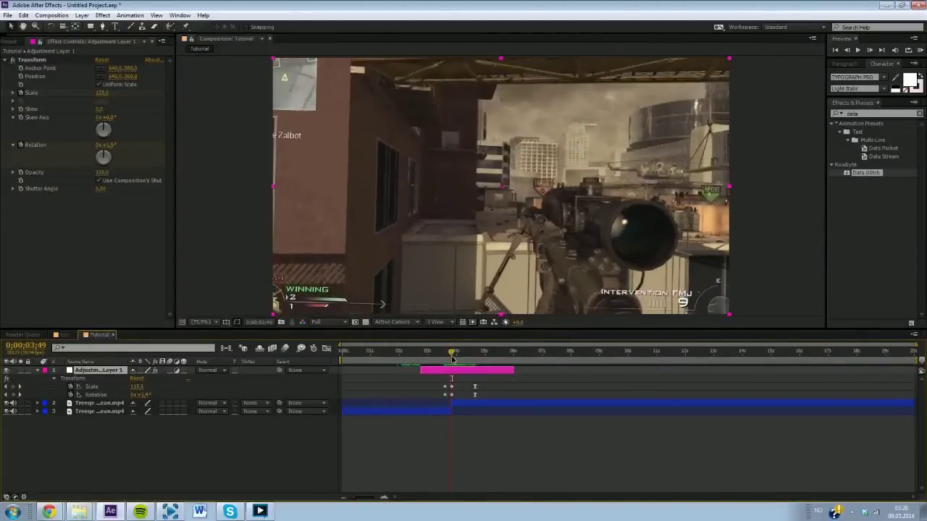
Apply the Twitch effect to the clip segment after the cut, animating its Amount and setting its speed to 15.
{"action": "left_click", "coordinate": [458, 405]}
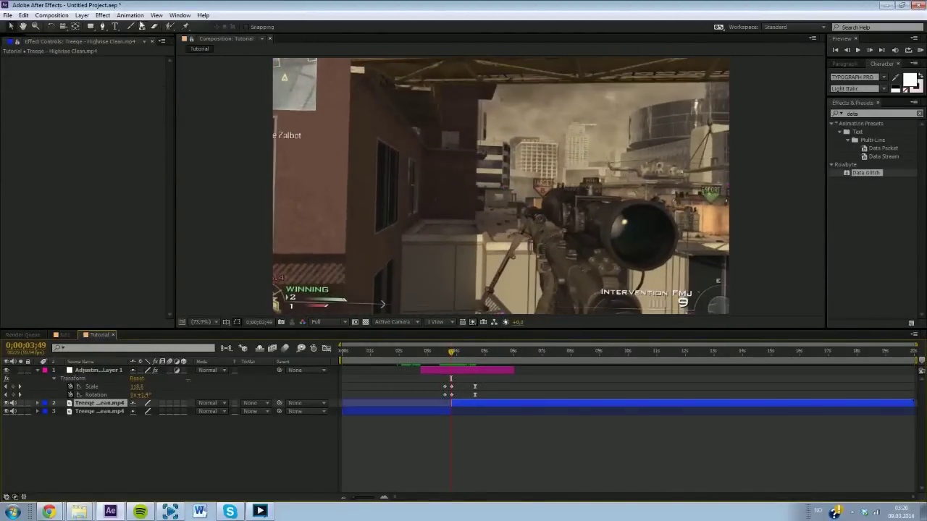
{"action": "left_click", "coordinate": [130, 15]}
{"action": "mouse_move", "coordinate": [188, 46]}
{"action": "left_click", "coordinate": [319, 138]}
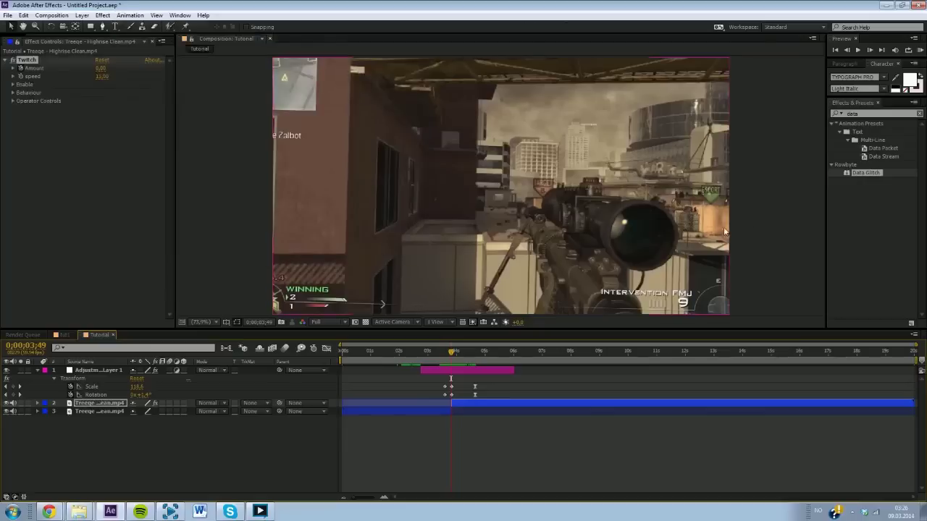
{"action": "left_click_drag", "start_coordinate": [452, 353], "coordinate": [458, 386]}
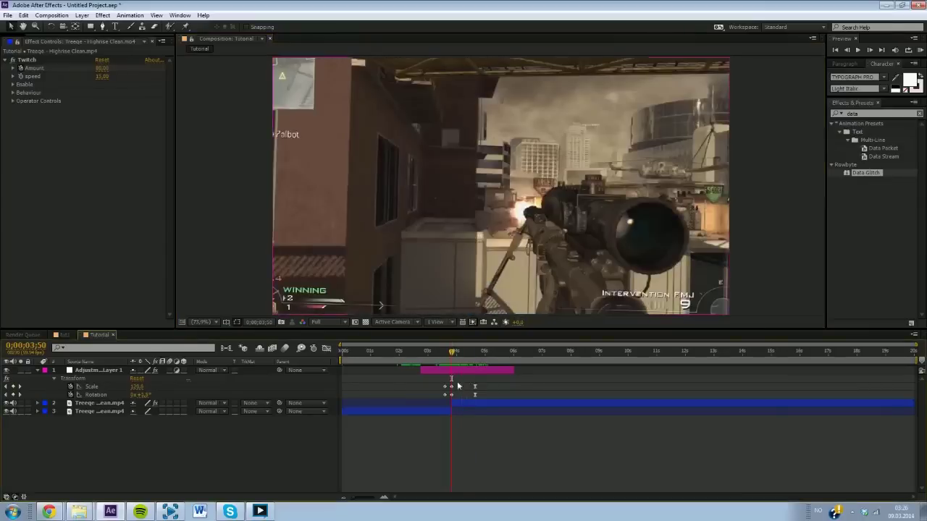
Trim the start of Adjustment Layer 1 to its first keyframes and apply Optics Compensation with Reverse Lens Distortion enabled.
{"action": "left_click", "coordinate": [816, 375]}
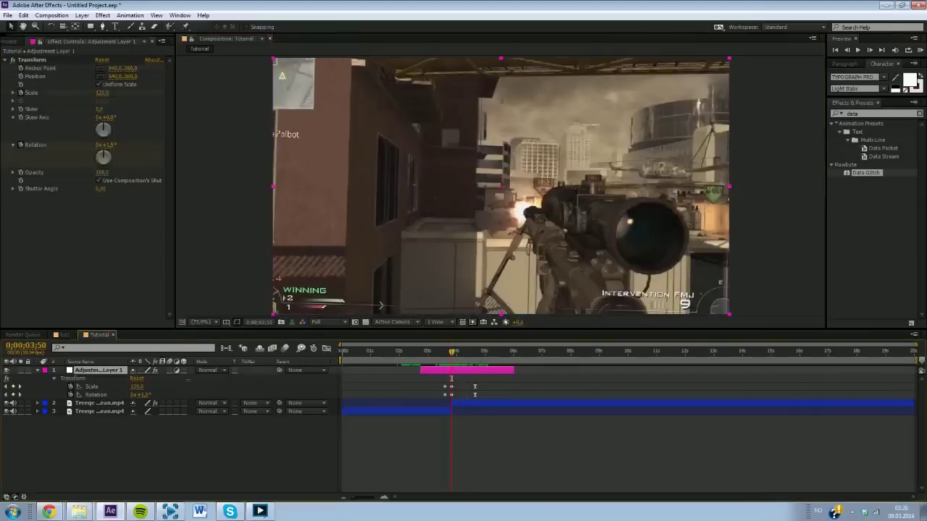
{"action": "left_click_drag", "start_coordinate": [862, 114], "coordinate": [760, 115]}
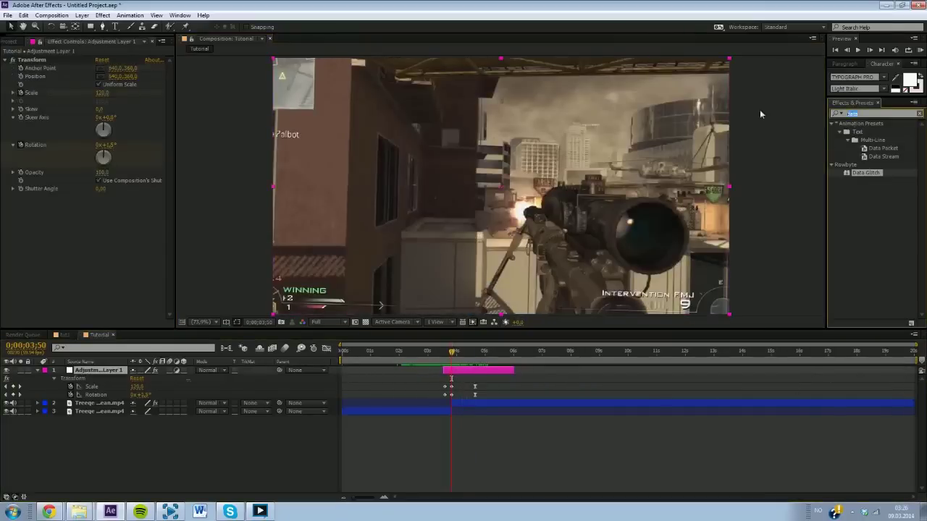
{"action": "type", "text": "optics"}
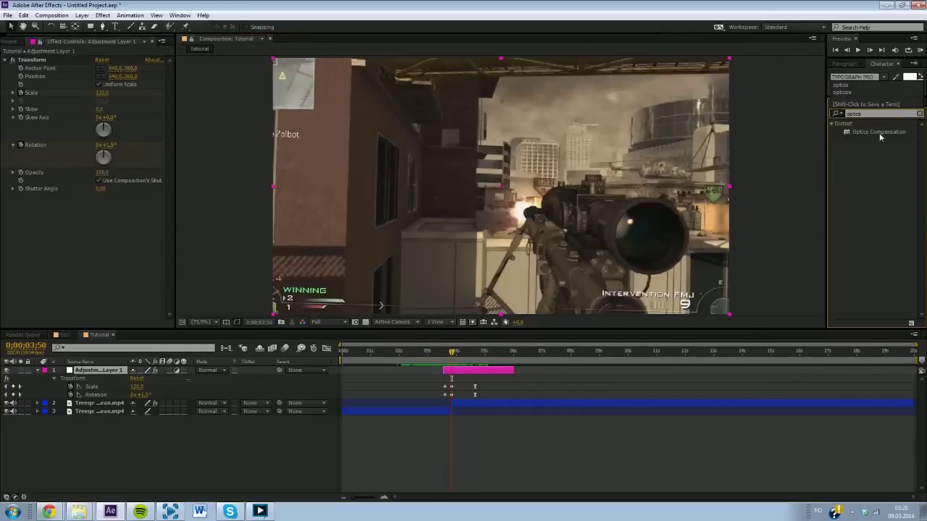
{"action": "left_click_drag", "start_coordinate": [880, 137], "coordinate": [364, 70]}
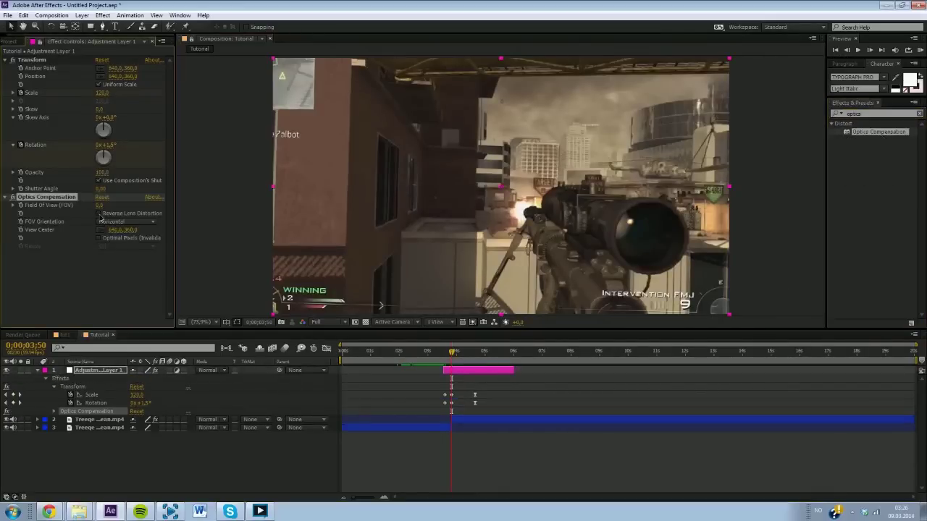
{"action": "left_click", "coordinate": [100, 214]}
Start keyframing the Optics Compensation Field Of View just before the cut and set it to 40 at 0;00;03;50.
{"action": "left_click_drag", "start_coordinate": [456, 354], "coordinate": [451, 352]}
{"action": "left_click", "coordinate": [21, 206]}
{"action": "left_click", "coordinate": [100, 205]}
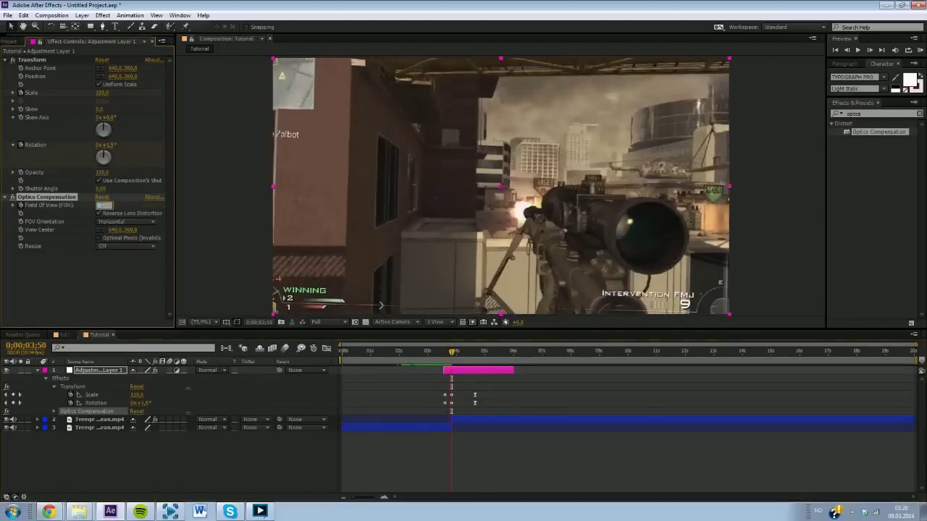
{"action": "type", "text": "45"}
{"action": "key", "text": "Return"}
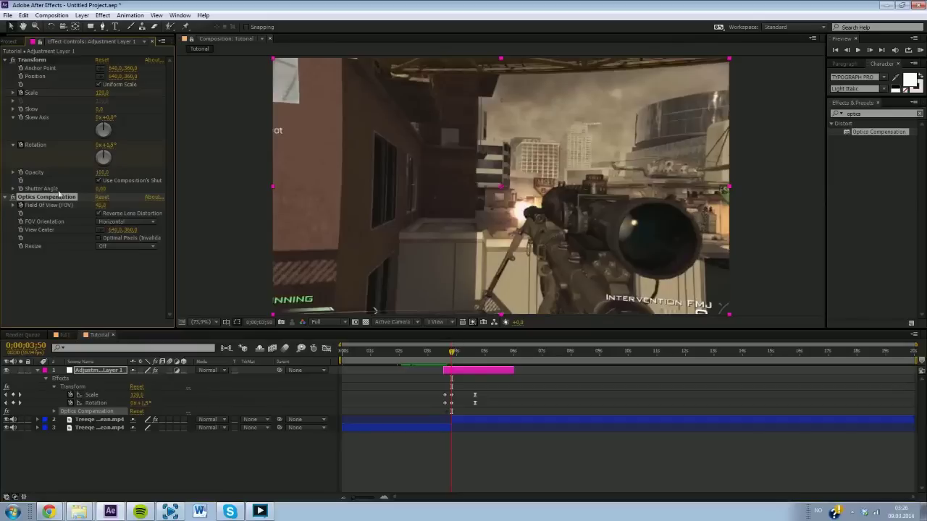
{"action": "key", "text": "Return"}
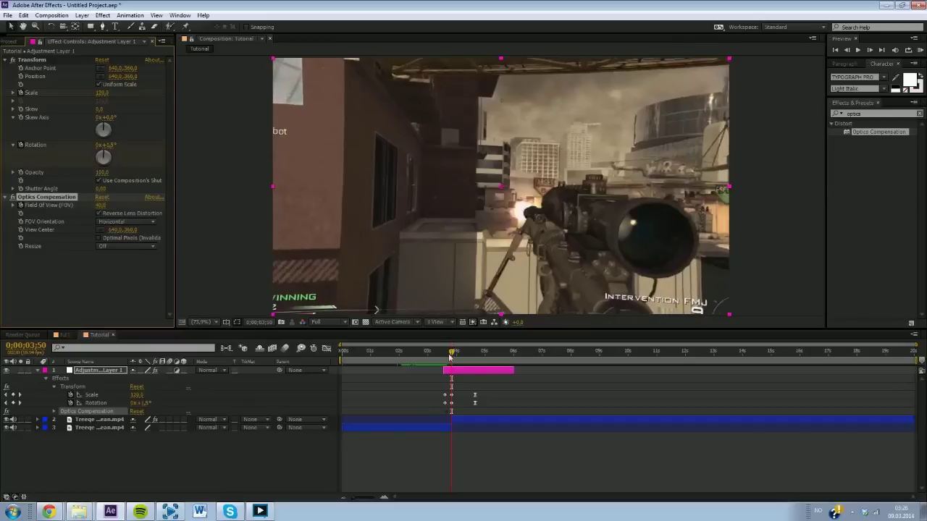
Set the Optics Compensation Field Of View to 0 at 0;00;04;41, on the last Scale and Rotation keyframes.
{"action": "left_click_drag", "start_coordinate": [459, 353], "coordinate": [475, 354]}
{"action": "left_click", "coordinate": [107, 205]}
{"action": "type", "text": "0"}
{"action": "key", "text": "Return"}
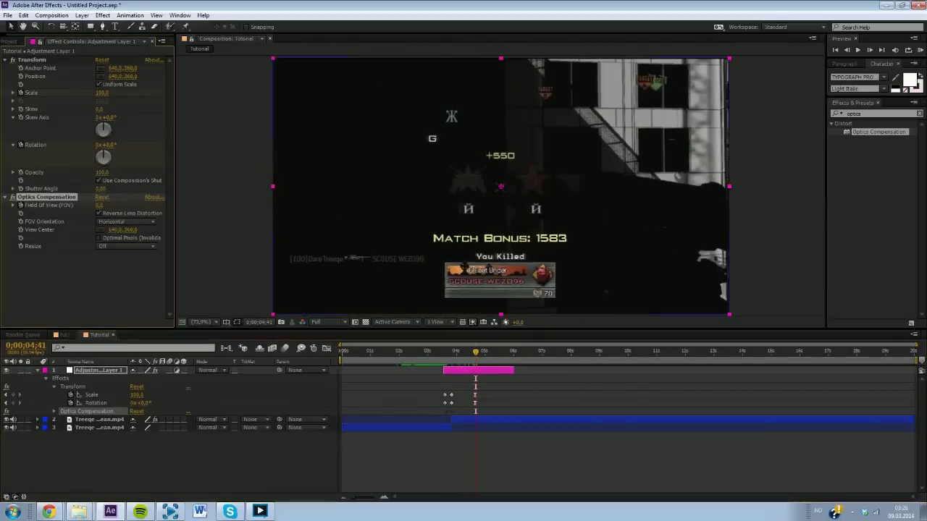
{"action": "mouse_move", "coordinate": [476, 382]}
{"action": "left_mouse_down"}
{"action": "mouse_move", "coordinate": [445, 372]}
{"action": "mouse_move", "coordinate": [463, 375]}
{"action": "left_mouse_up"}
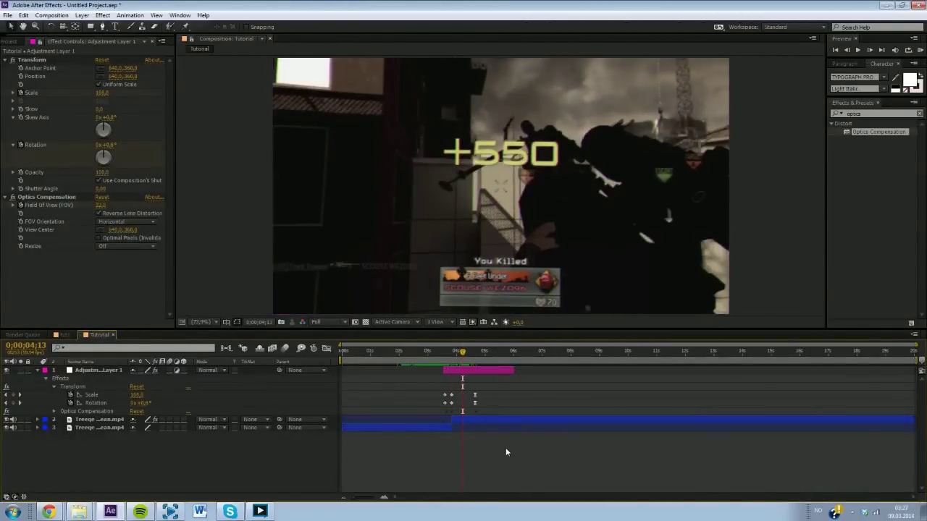
Add a new adjustment layer above all layers and apply the Data Glitch effect to it.
{"action": "left_click", "coordinate": [13, 420]}
{"action": "key", "text": "ctrl+alt+y"}
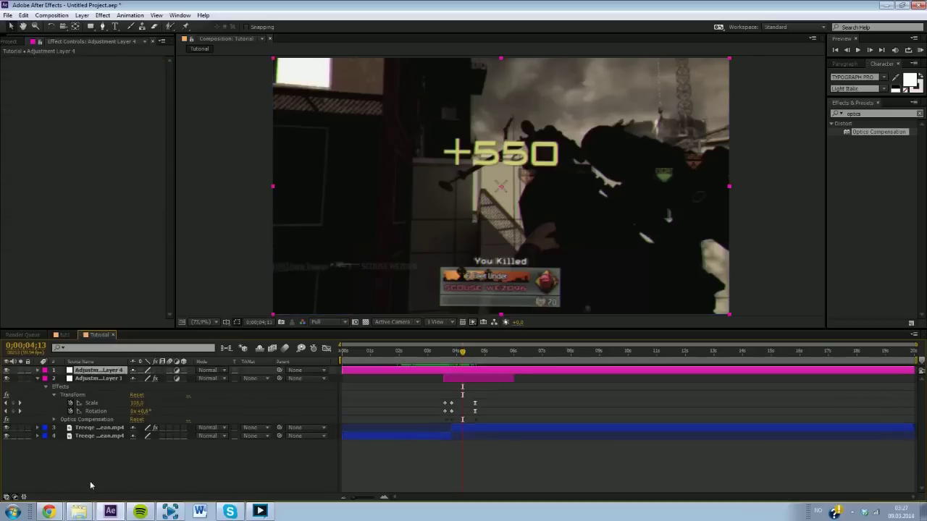
{"action": "left_click_drag", "start_coordinate": [463, 352], "coordinate": [452, 377]}
{"action": "left_click_drag", "start_coordinate": [862, 113], "coordinate": [856, 113]}
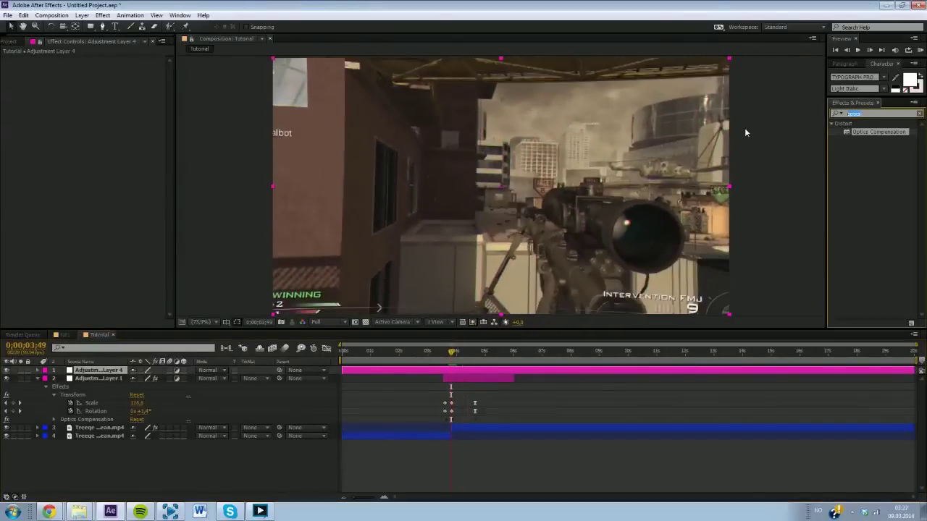
{"action": "type", "text": "data glit"}
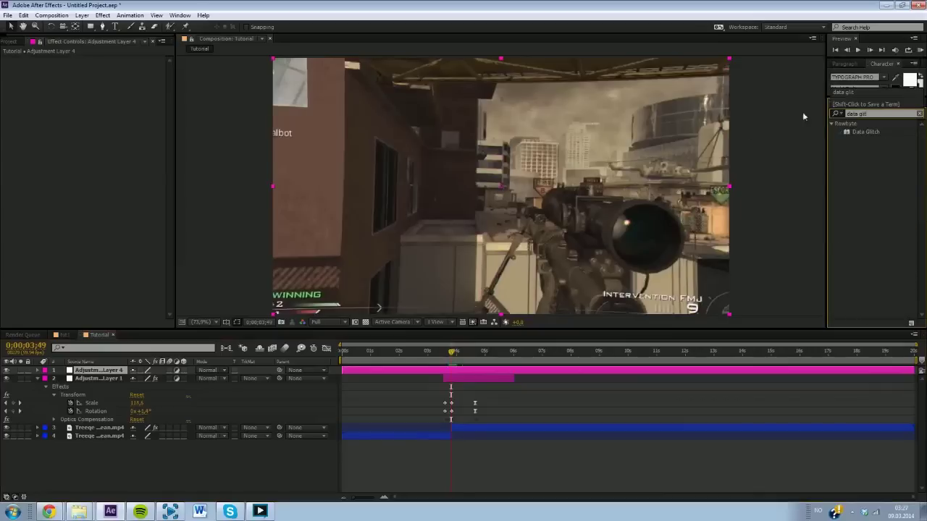
{"action": "left_click_drag", "start_coordinate": [875, 132], "coordinate": [596, 186]}
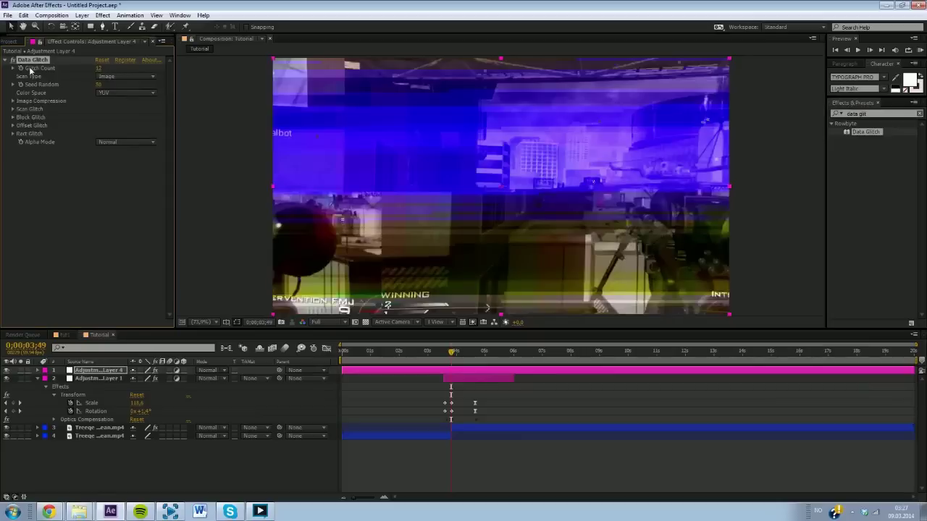
Keyframe the Data Glitch Glitch Count from 20 at the cut to 0 at 0;00;04;48.
{"action": "left_click", "coordinate": [100, 68]}
{"action": "type", "text": "28"}
{"action": "key", "text": "Return"}
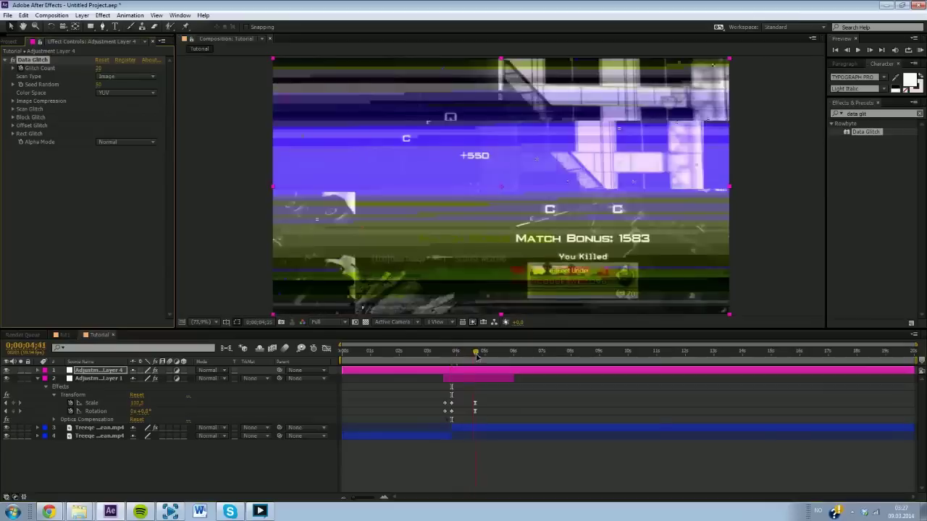
{"action": "left_click", "coordinate": [99, 68]}
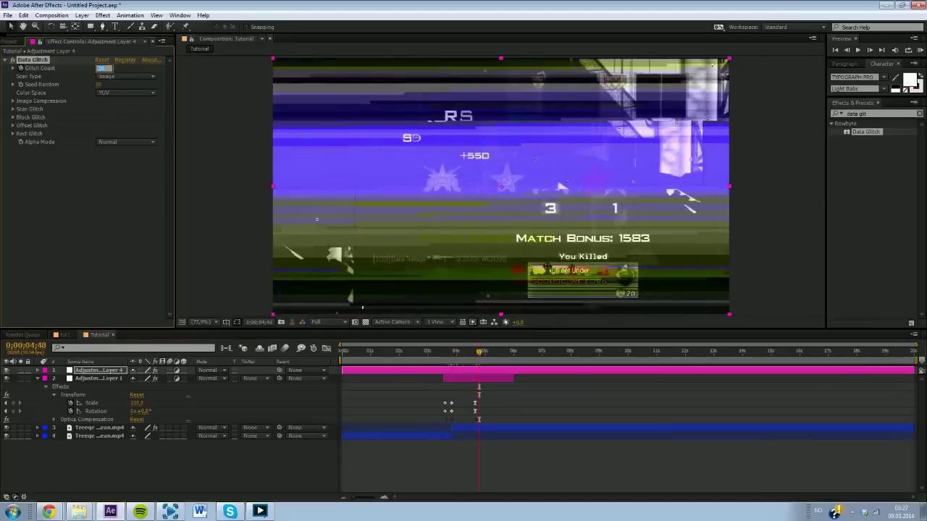
{"action": "key", "text": "Return"}
Trim the start of Adjustment Layer 4 to the cut and ease its last Glitch Count keyframe, moving it earlier.
{"action": "left_click_drag", "start_coordinate": [343, 370], "coordinate": [452, 370]}
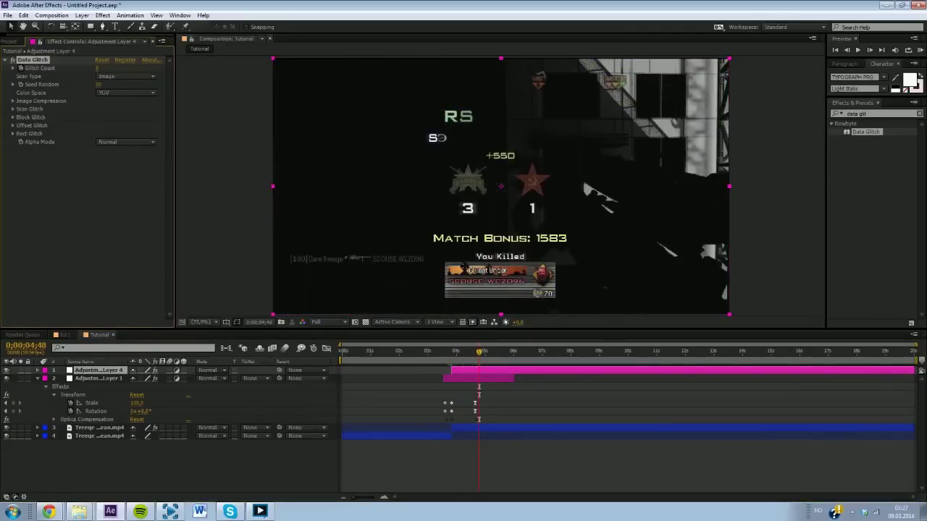
{"action": "key", "text": "u"}
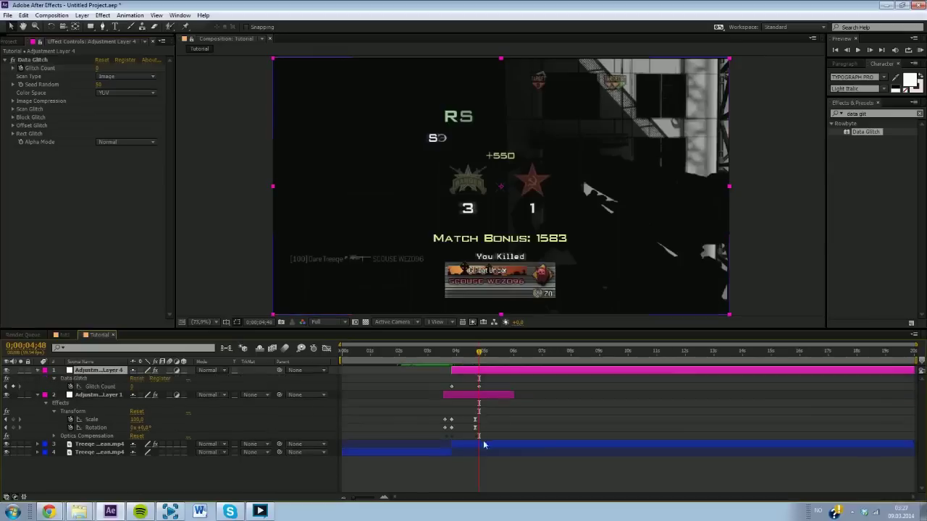
{"action": "left_click", "coordinate": [477, 388]}
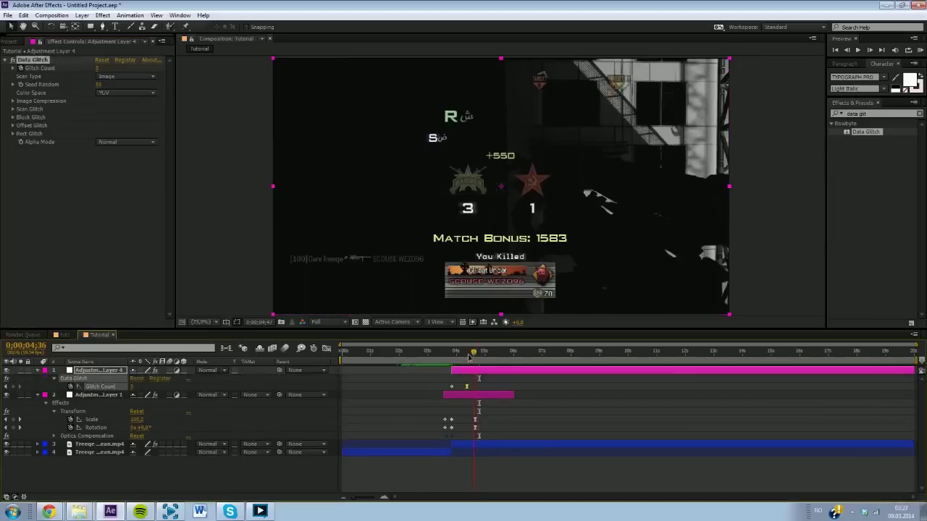
Split Adjustment Layer 4 at its last Glitch Count keyframe and delete the remaining part.
{"action": "left_click_drag", "start_coordinate": [480, 353], "coordinate": [461, 372]}
{"action": "key", "text": "ctrl+shift+d"}
{"action": "key", "text": "Delete"}
{"action": "left_click", "coordinate": [461, 371]}
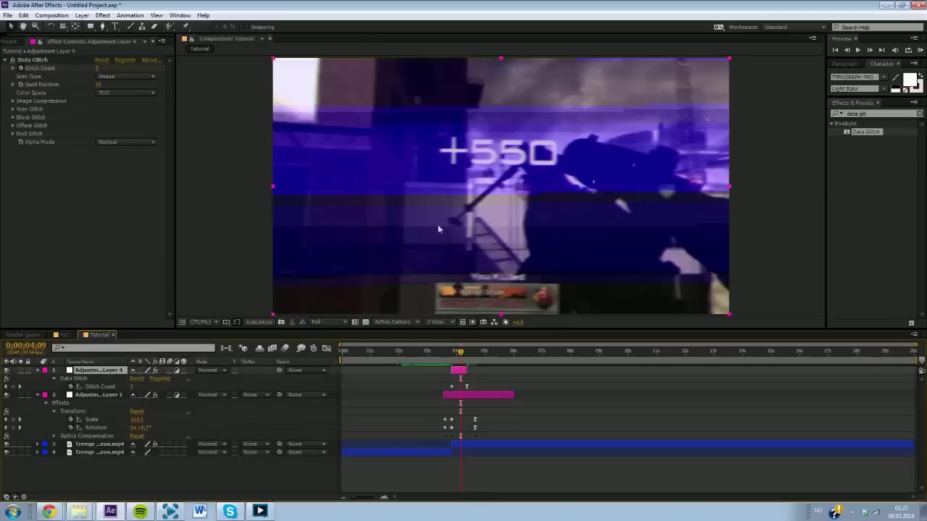
Set Data Glitch's Scan Glitch Amount and Block Glitch Amount to 0% and its Offset Glitch Amount to 25% on Adjustment Layer 4.
{"action": "left_click", "coordinate": [39, 60]}
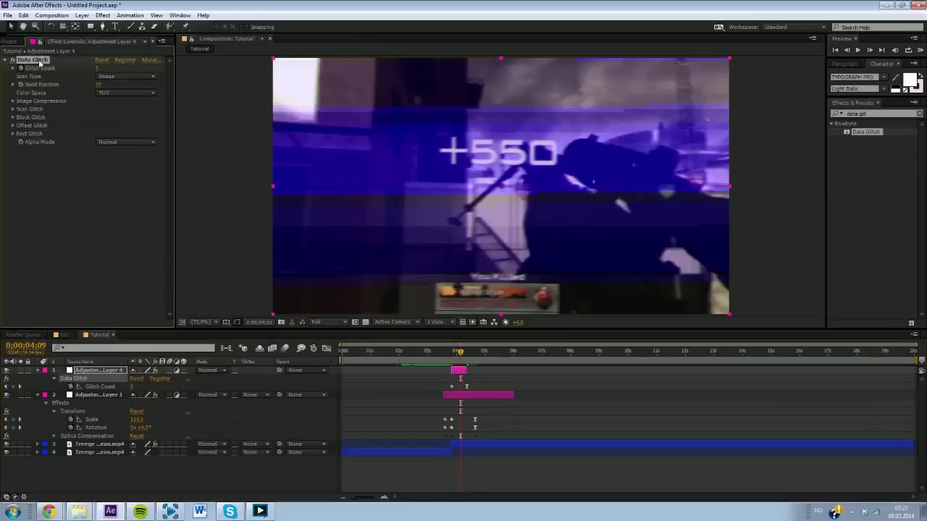
{"action": "left_click", "coordinate": [12, 110]}
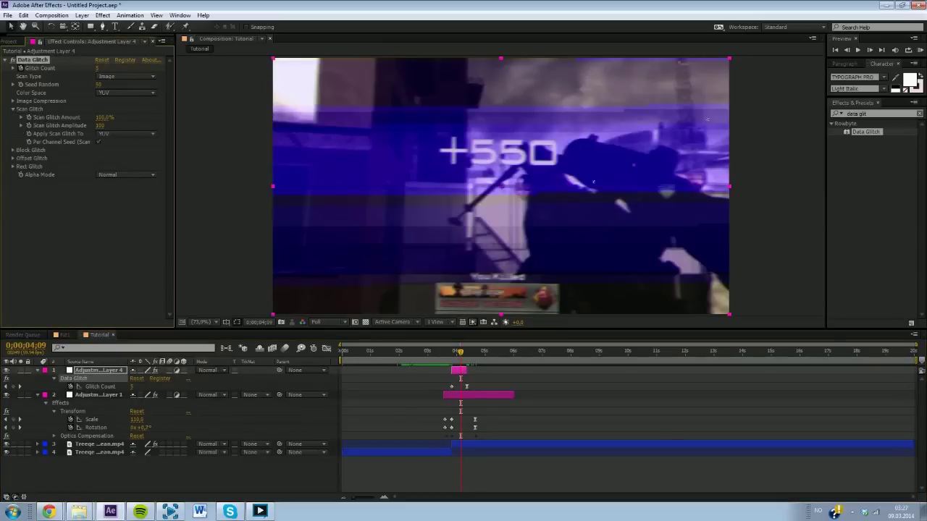
{"action": "left_click", "coordinate": [14, 151]}
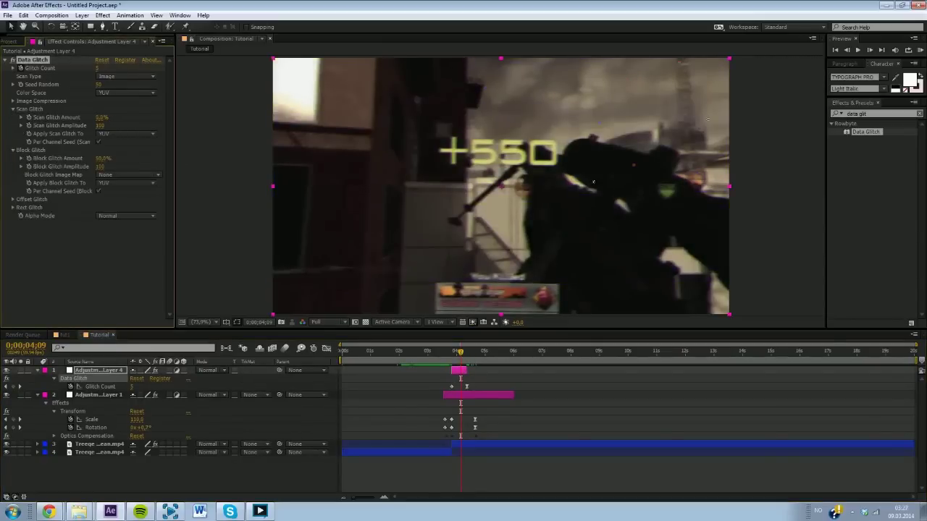
{"action": "left_click", "coordinate": [13, 199]}
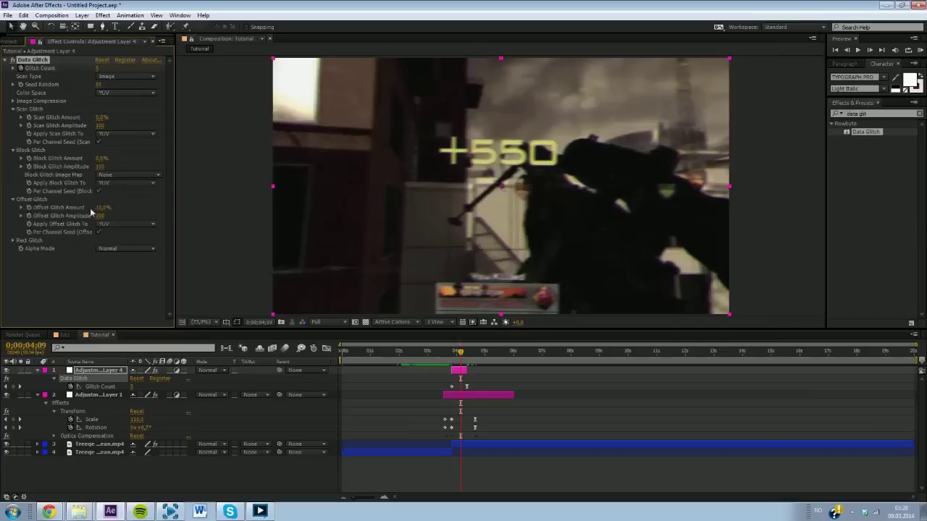
{"action": "left_click", "coordinate": [104, 208]}
{"action": "type", "text": "25"}
{"action": "key", "text": "Return"}
Mask Adjustment Layer 4 with a rectangle covering the lower half of the frame and feather the mask 10 pixels.
{"action": "mouse_move", "coordinate": [451, 351]}
{"action": "left_mouse_down"}
{"action": "mouse_move", "coordinate": [471, 356]}
{"action": "mouse_move", "coordinate": [457, 367]}
{"action": "left_mouse_up"}
{"action": "left_click", "coordinate": [462, 369]}
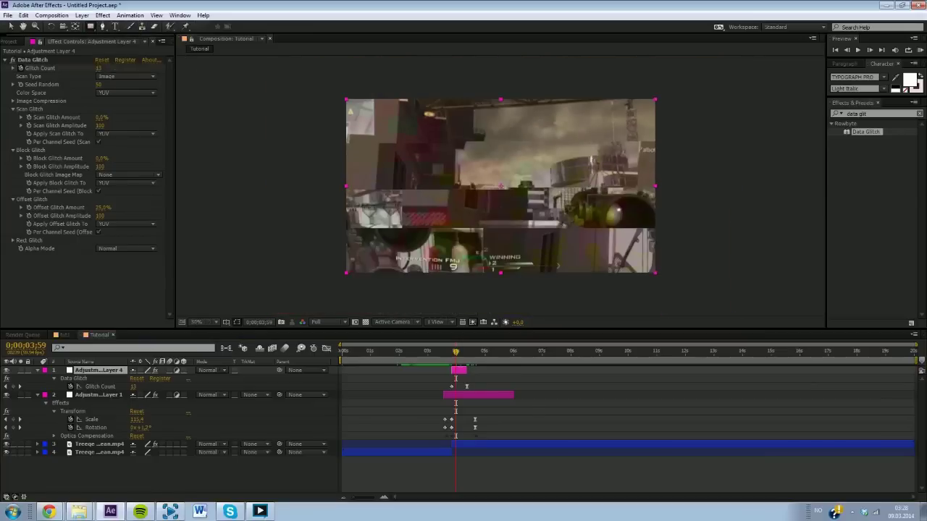
{"action": "mouse_move", "coordinate": [334, 196]}
{"action": "left_mouse_down"}
{"action": "mouse_move", "coordinate": [663, 297]}
{"action": "mouse_move", "coordinate": [674, 290]}
{"action": "mouse_move", "coordinate": [661, 285]}
{"action": "left_mouse_up"}
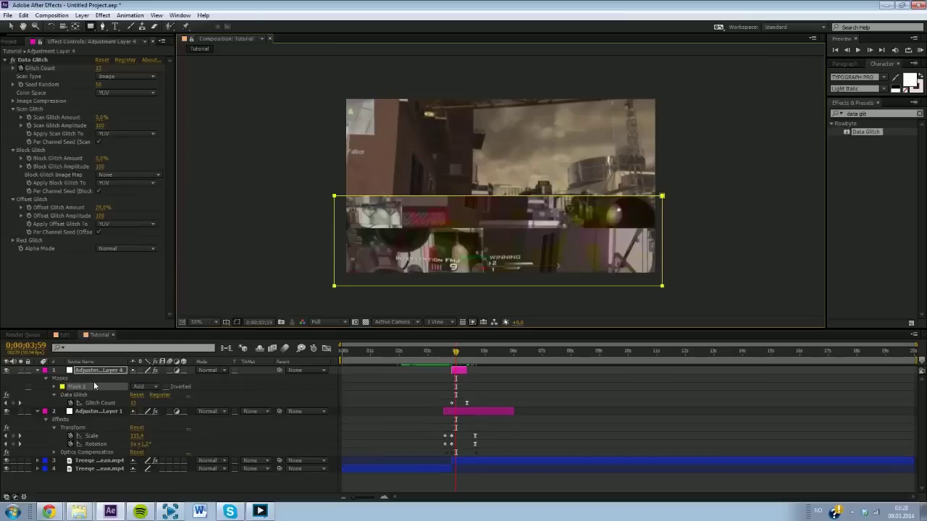
{"action": "key", "text": "f"}
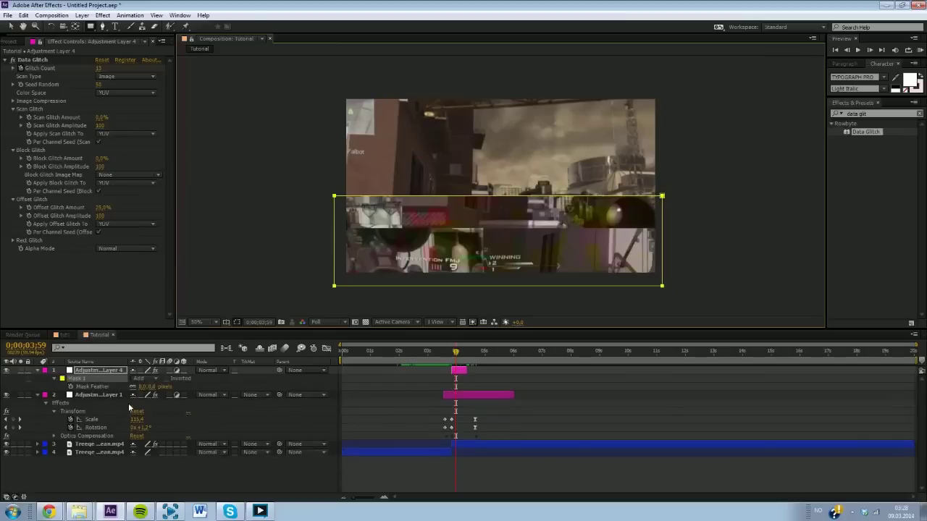
{"action": "left_click", "coordinate": [145, 387]}
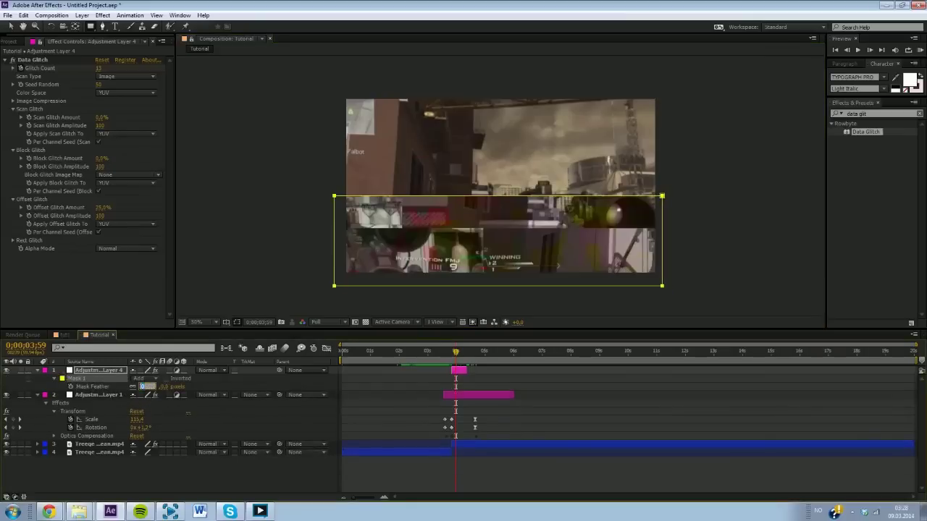
{"action": "type", "text": "10"}
{"action": "key", "text": "Return"}
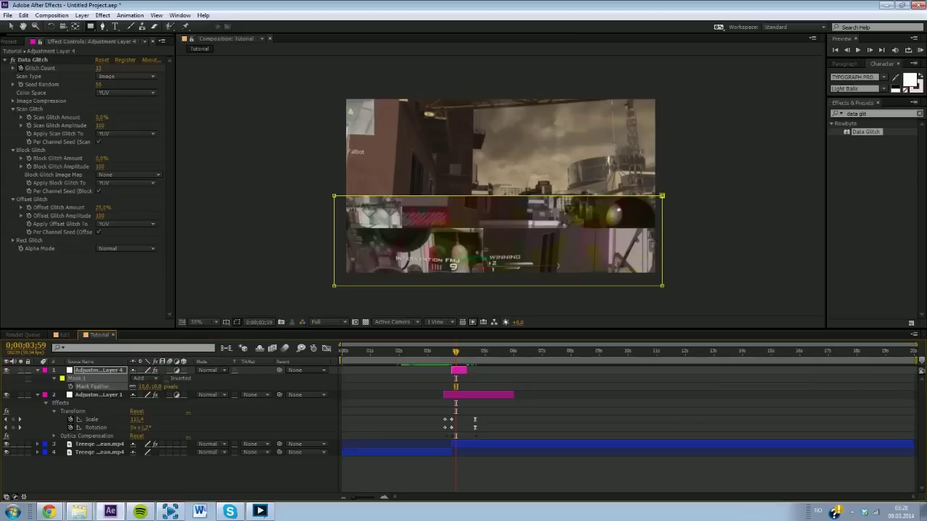
{"action": "left_click", "coordinate": [270, 193]}
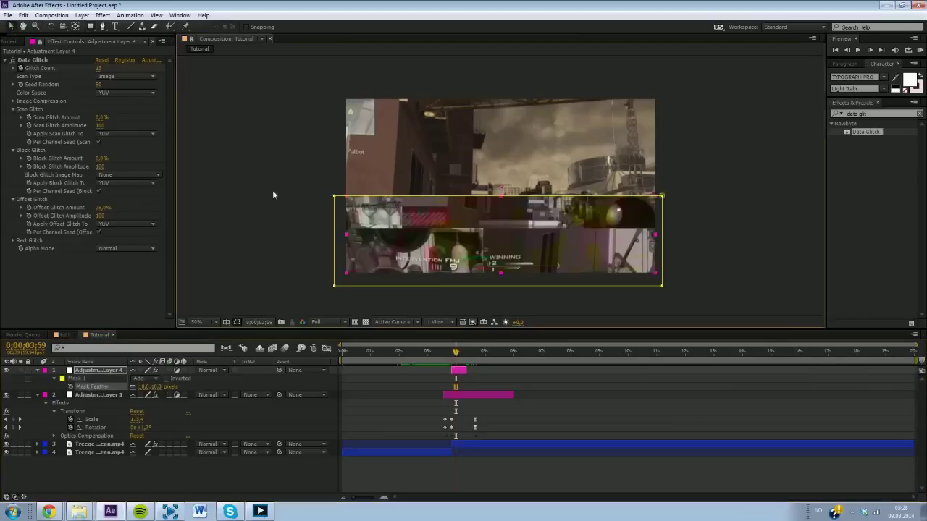
{"action": "left_click_drag", "start_coordinate": [456, 354], "coordinate": [457, 360]}
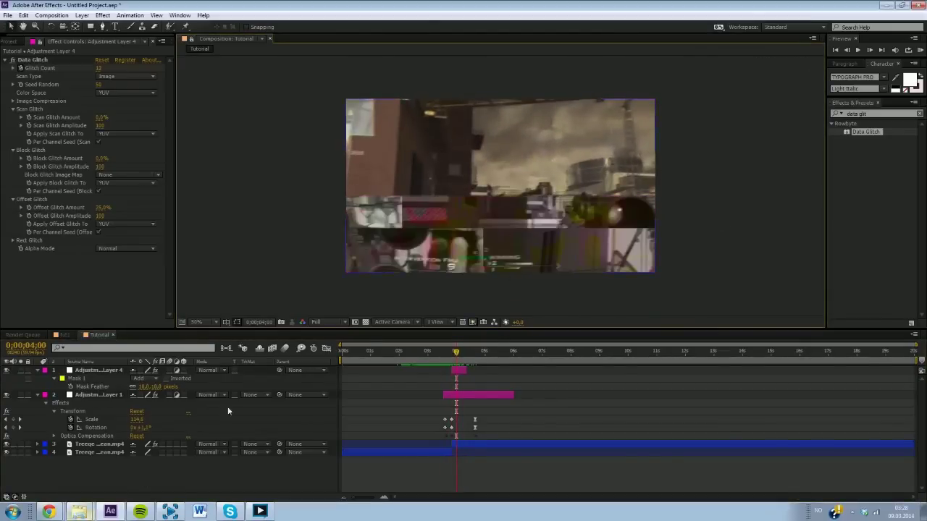
Check the layers and look of the finished transition in the tut1 composition, and return to the Tutorial composition.
{"action": "left_click", "coordinate": [62, 334]}
{"action": "left_click", "coordinate": [543, 355]}
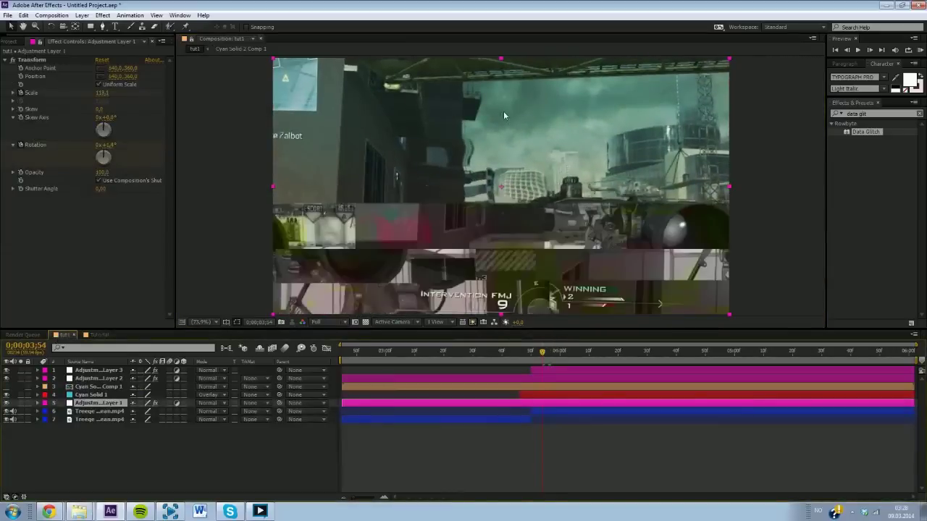
{"action": "left_click", "coordinate": [89, 335]}
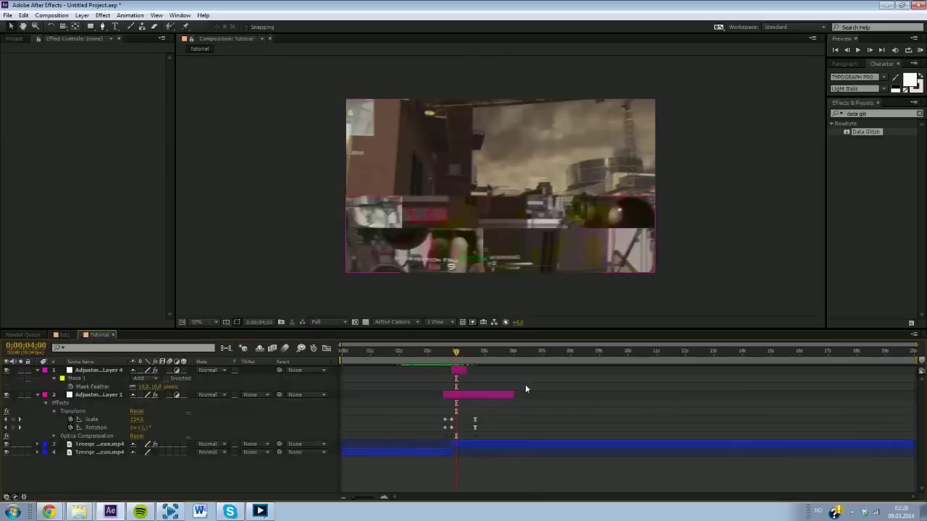
Create a new solid in a bright cyan color above all layers.
{"action": "key", "text": "ctrl+y"}
{"action": "left_click", "coordinate": [371, 328]}
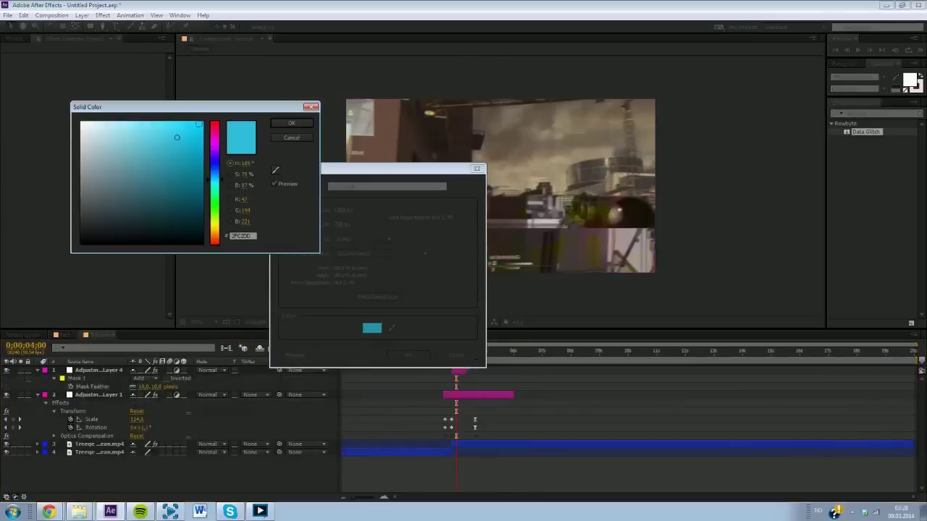
{"action": "left_click", "coordinate": [184, 132]}
{"action": "left_click", "coordinate": [293, 124]}
{"action": "left_click", "coordinate": [408, 355]}
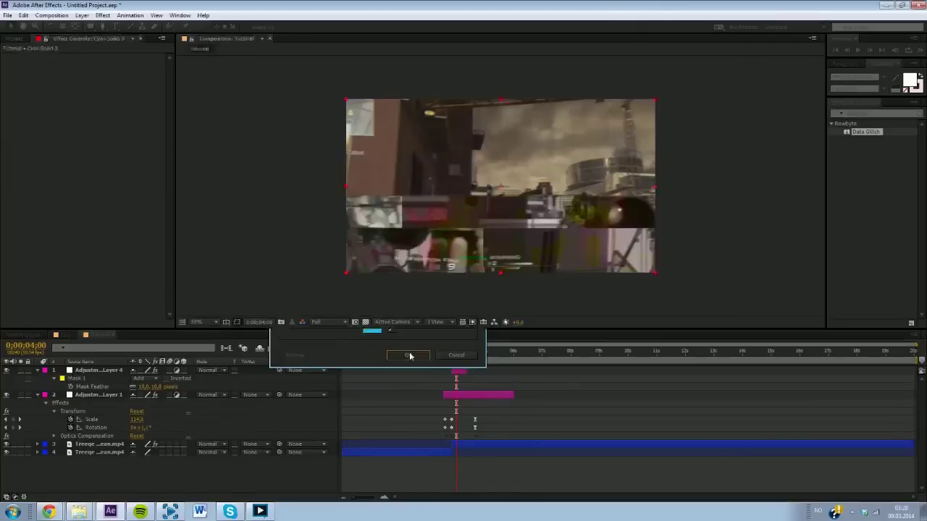
Trim the cyan solid so it runs from 0;00;03;41, just before the cut, to the end of Adjustment Layer 4.
{"action": "mouse_move", "coordinate": [457, 352]}
{"action": "left_mouse_down"}
{"action": "mouse_move", "coordinate": [446, 370]}
{"action": "mouse_move", "coordinate": [475, 356]}
{"action": "left_mouse_up"}
{"action": "key", "text": "ctrl+shift+d"}
{"action": "key", "text": "Delete"}
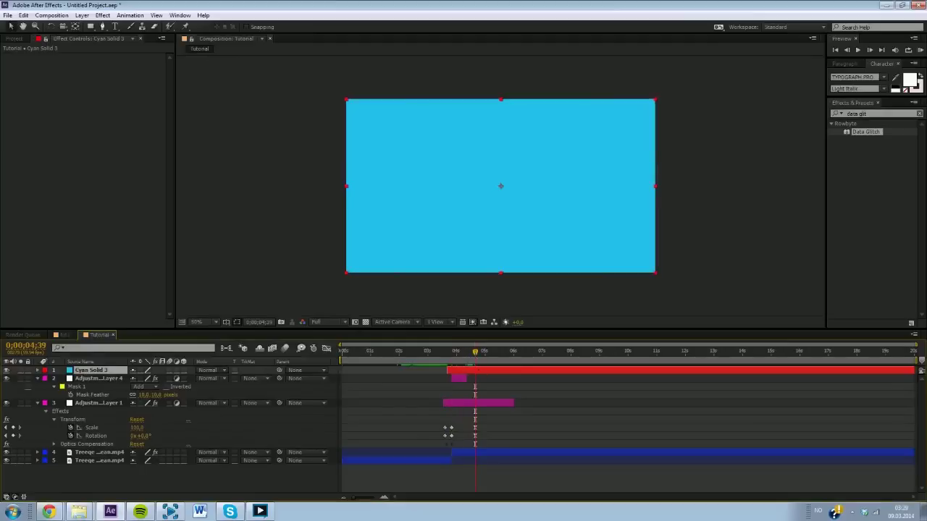
{"action": "key", "text": "ctrl+shift+d"}
{"action": "key", "text": "Delete"}
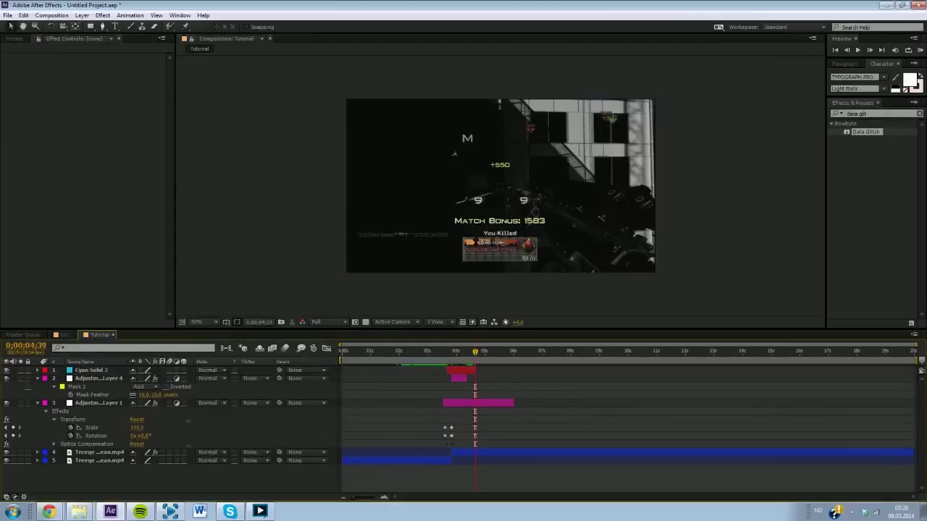
{"action": "left_click_drag", "start_coordinate": [474, 370], "coordinate": [447, 355]}
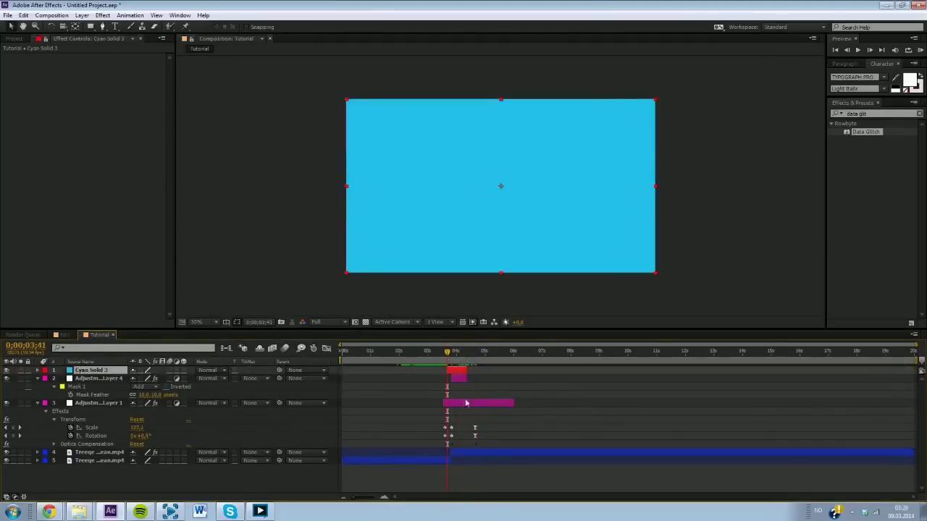
Draw a wide rectangular mask over the upper part of the frame on the cyan solid.
{"action": "left_click", "coordinate": [384, 497]}
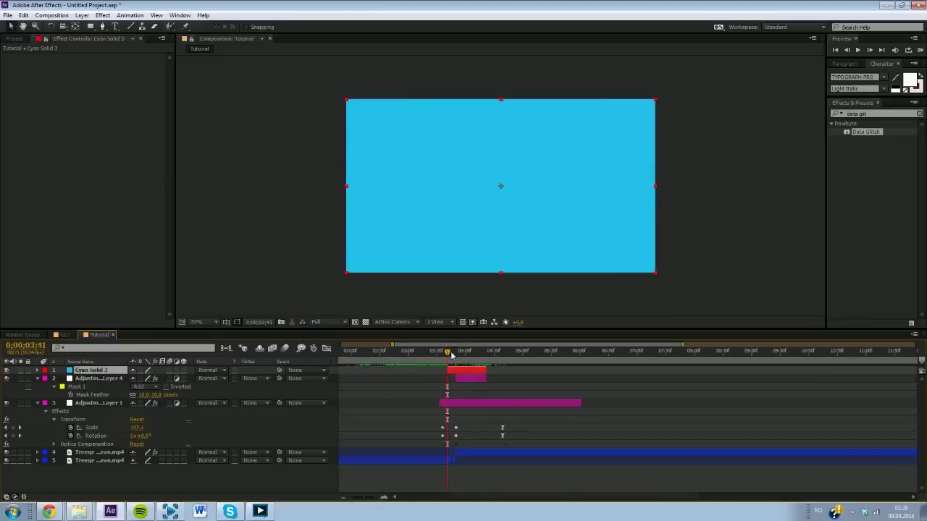
{"action": "left_click_drag", "start_coordinate": [451, 355], "coordinate": [451, 354]}
{"action": "left_click", "coordinate": [90, 27]}
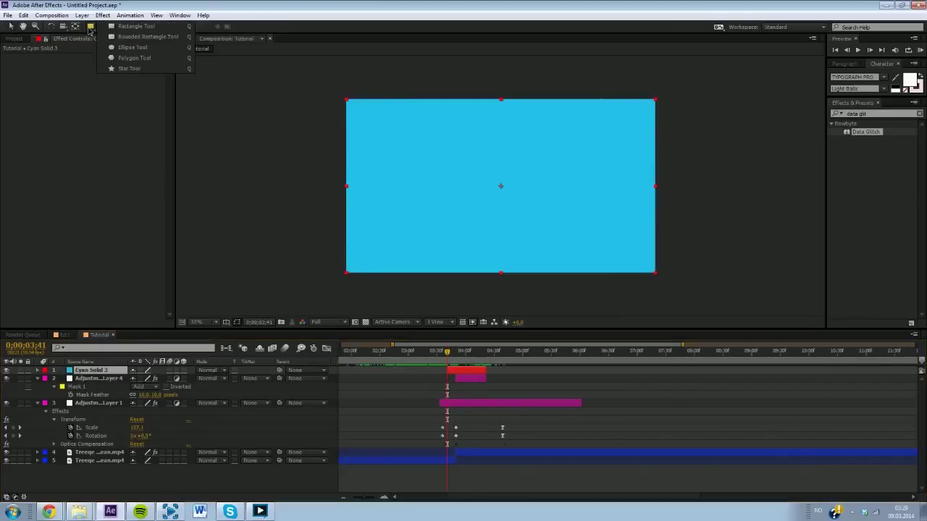
{"action": "left_click", "coordinate": [130, 27]}
{"action": "left_click_drag", "start_coordinate": [304, 79], "coordinate": [677, 169]}
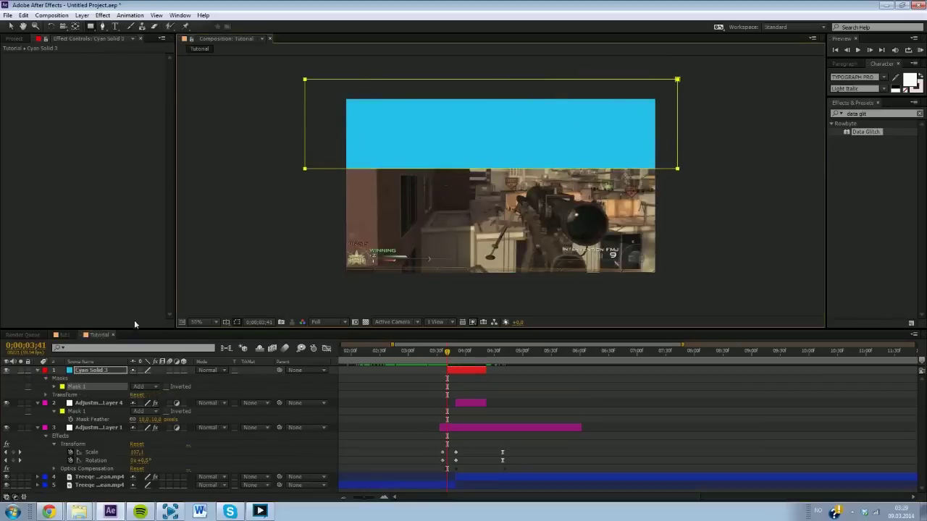
Set the cyan solid's Mask Feather to 555 pixels and undo the stray second mask.
{"action": "left_click", "coordinate": [108, 369]}
{"action": "key", "text": "f"}
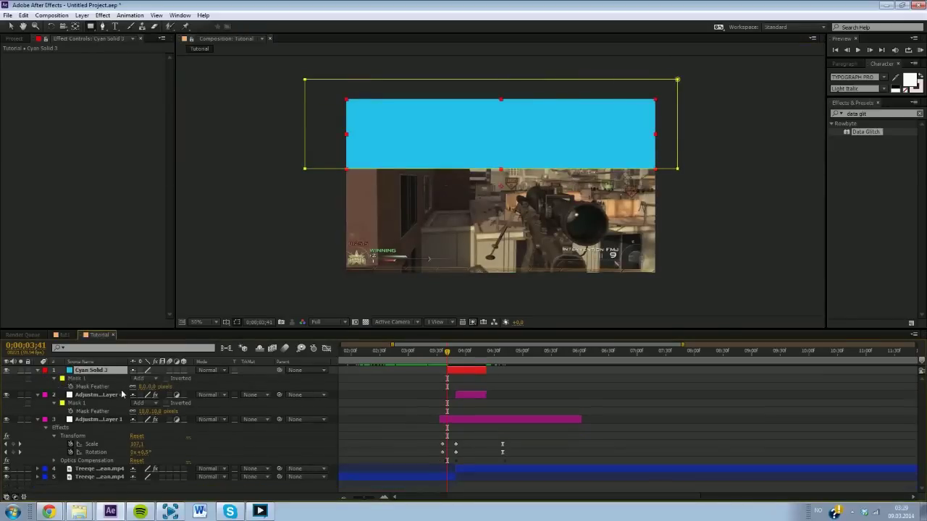
{"action": "left_click", "coordinate": [147, 387]}
{"action": "key", "text": "Return"}
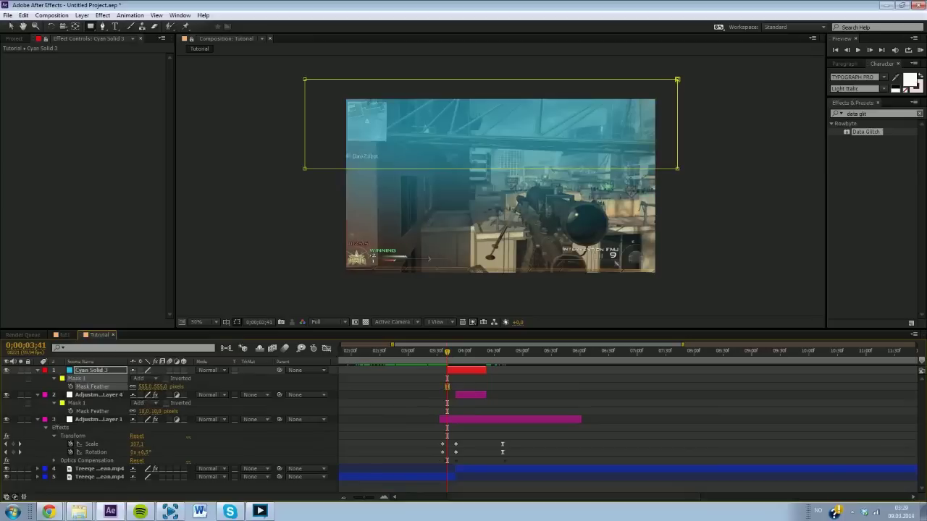
{"action": "left_click", "coordinate": [254, 230]}
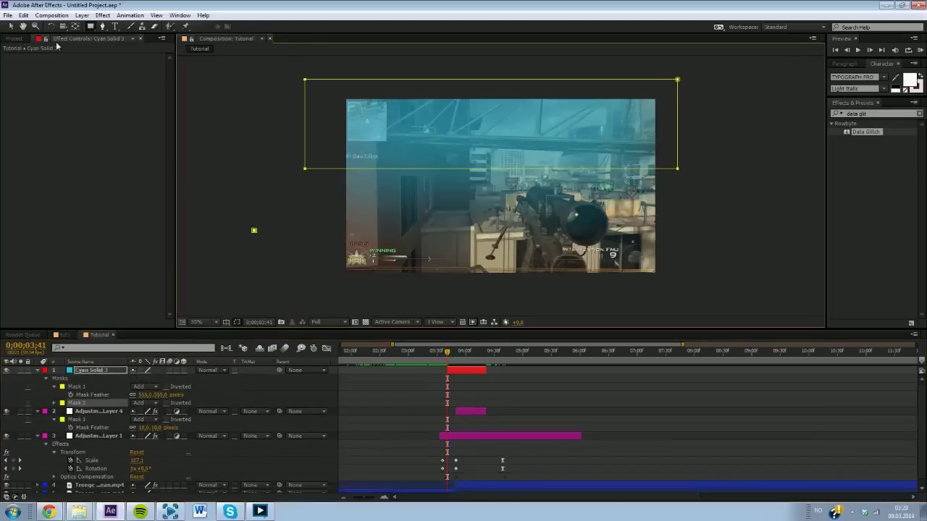
{"action": "key", "text": "ctrl+z"}
{"action": "left_click", "coordinate": [10, 26]}
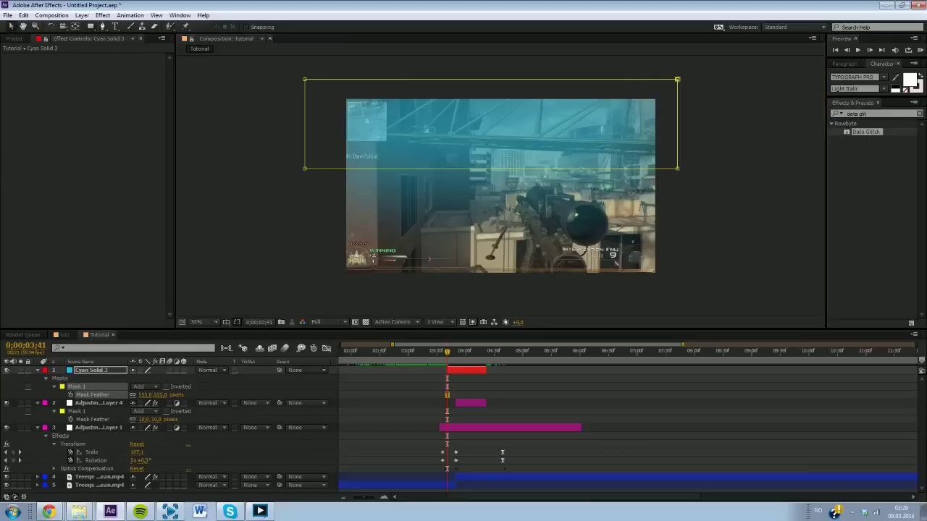
{"action": "left_click", "coordinate": [270, 199]}
Set the cyan solid's blending mode to Overlay.
{"action": "left_click", "coordinate": [459, 369]}
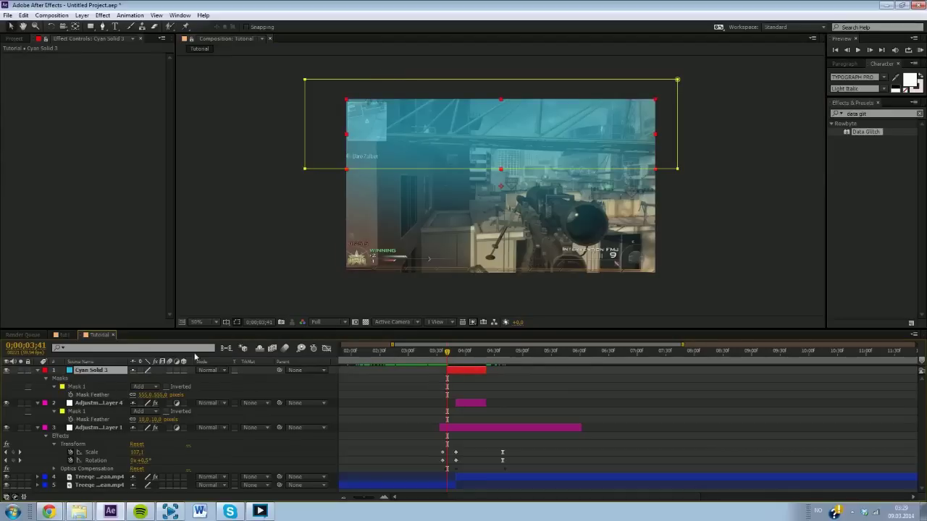
{"action": "left_click", "coordinate": [206, 371]}
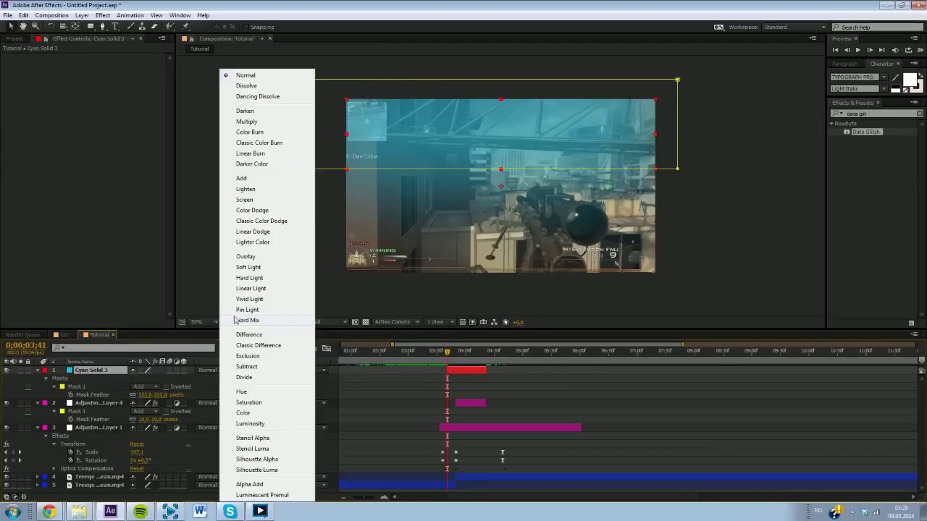
{"action": "left_click", "coordinate": [251, 262]}
{"action": "left_click", "coordinate": [282, 298]}
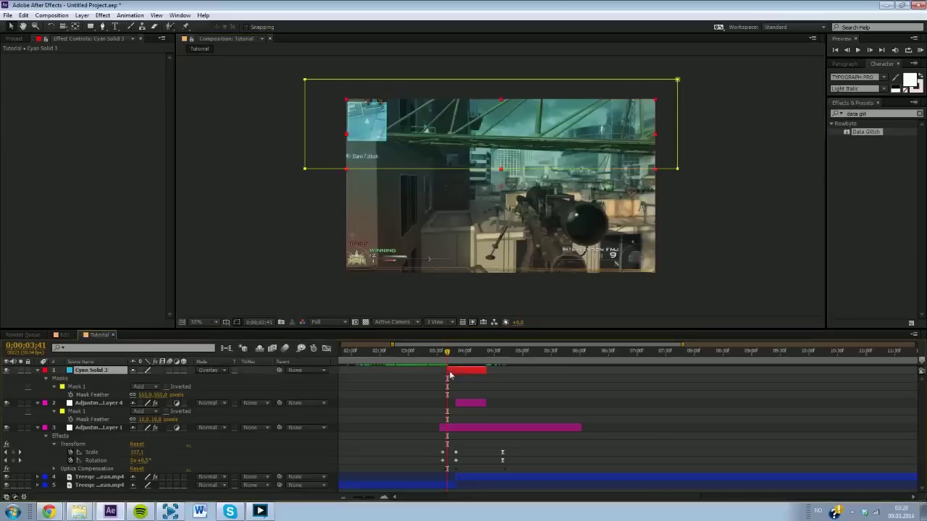
Keyframe the cyan solid's Opacity from 0% at its start to 100% at the cut, 0;00;03;50.
{"action": "left_click", "coordinate": [451, 372]}
{"action": "key", "text": "t"}
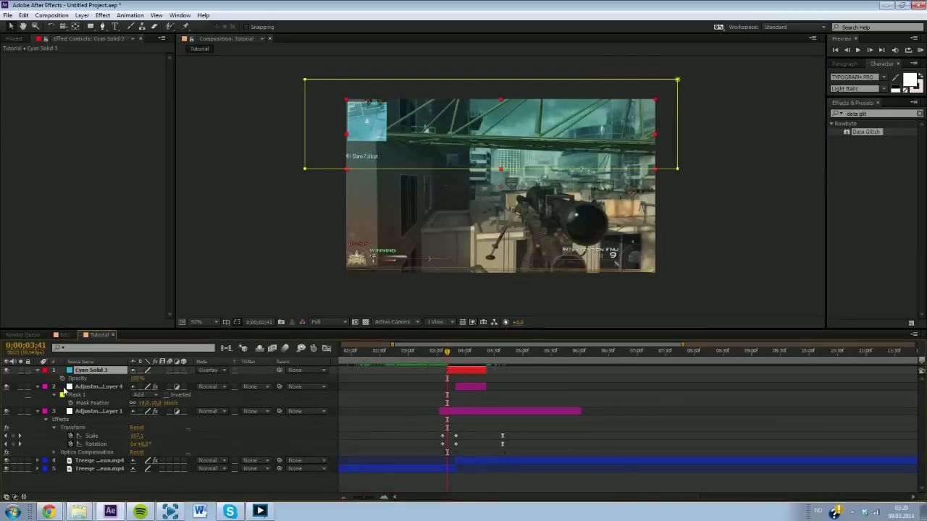
{"action": "left_click", "coordinate": [62, 378]}
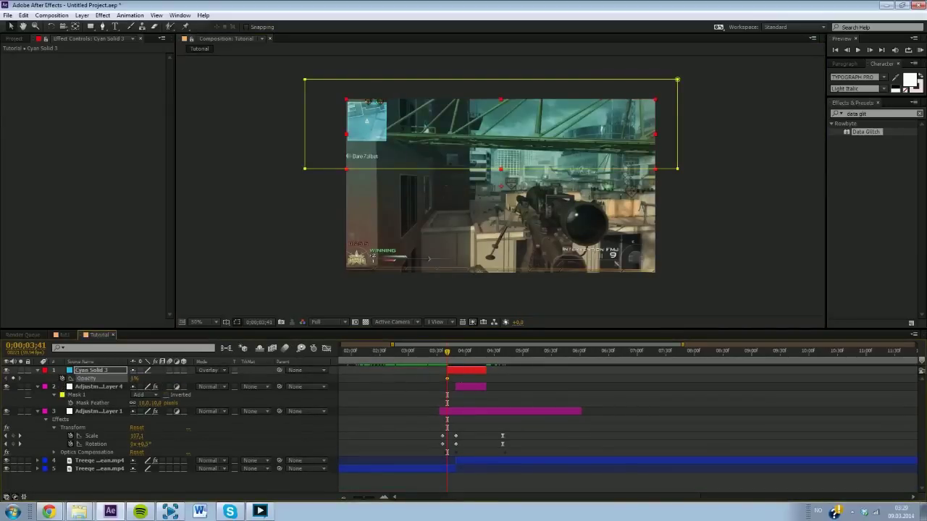
{"action": "left_click_drag", "start_coordinate": [65, 378], "coordinate": [61, 378]}
{"action": "left_click_drag", "start_coordinate": [447, 353], "coordinate": [455, 353]}
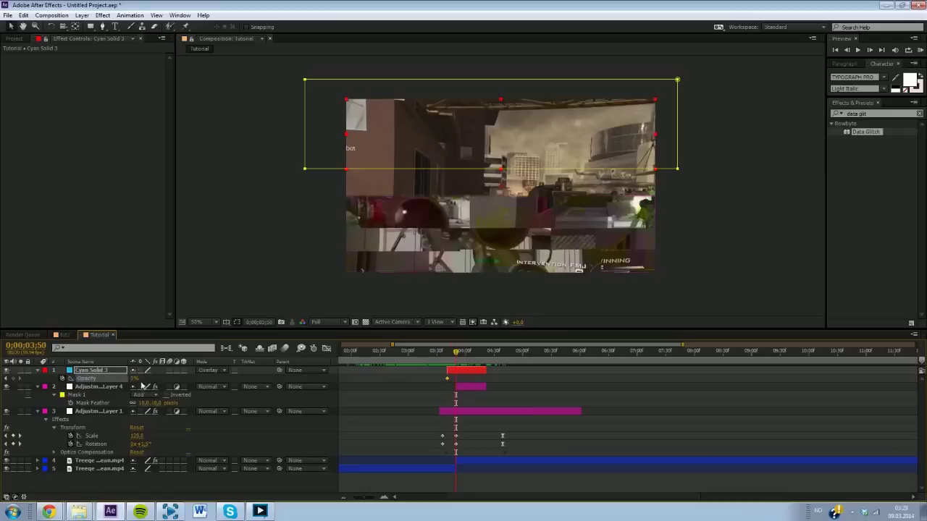
{"action": "left_click_drag", "start_coordinate": [135, 378], "coordinate": [210, 378]}
Add an eased Opacity keyframe at the end of the cyan solid, 0;00;04;21.
{"action": "left_click_drag", "start_coordinate": [457, 353], "coordinate": [485, 356]}
{"action": "left_click", "coordinate": [116, 382]}
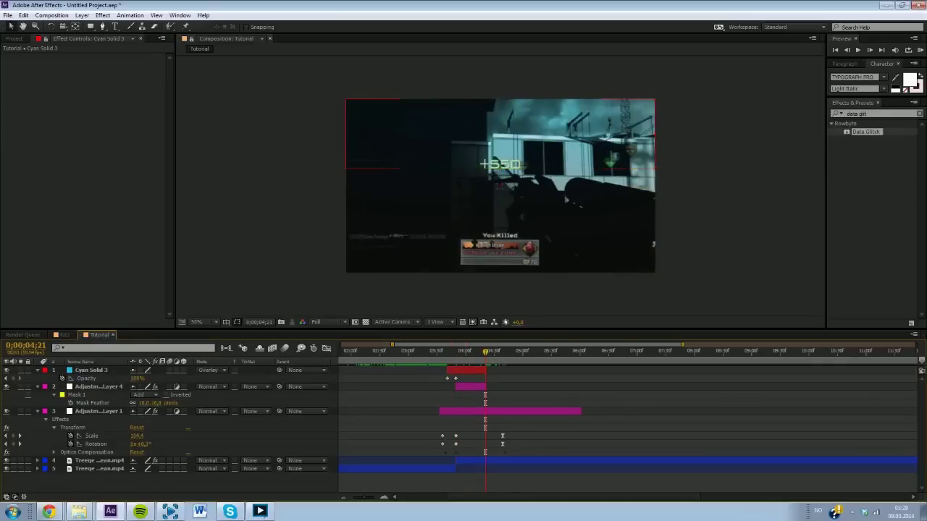
{"action": "left_click", "coordinate": [94, 378]}
{"action": "mouse_move", "coordinate": [472, 354]}
{"action": "left_mouse_down"}
{"action": "mouse_move", "coordinate": [441, 351]}
{"action": "mouse_move", "coordinate": [503, 362]}
{"action": "mouse_move", "coordinate": [455, 355]}
{"action": "left_mouse_up"}
Trim the end of Adjustment Layer 1 to just after its last Scale and Rotation keyframes and collapse the cyan solid's properties.
{"action": "left_click", "coordinate": [472, 412]}
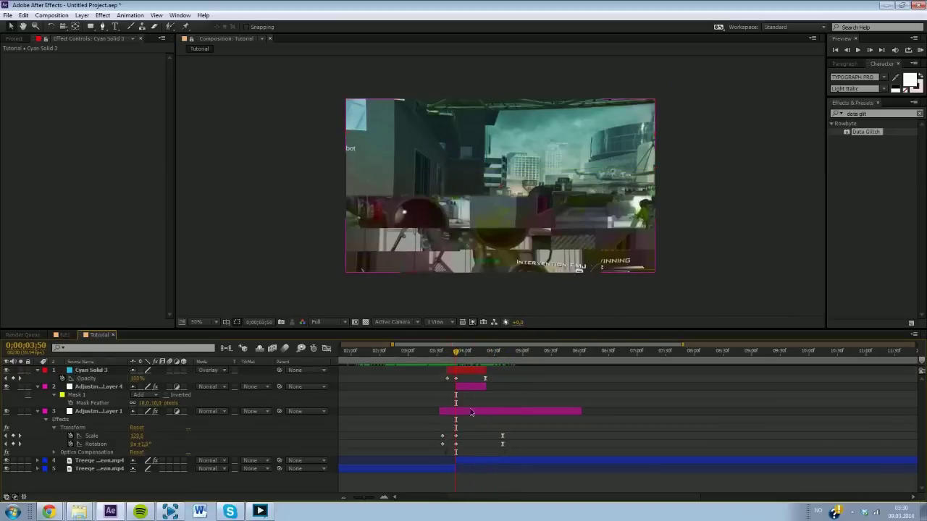
{"action": "left_click_drag", "start_coordinate": [581, 411], "coordinate": [516, 411]}
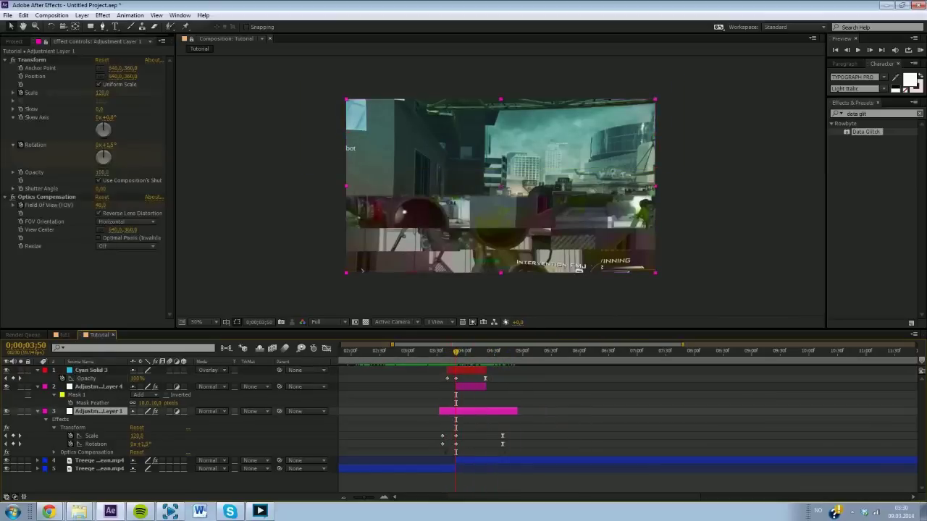
{"action": "left_click", "coordinate": [461, 373]}
{"action": "left_click", "coordinate": [461, 379]}
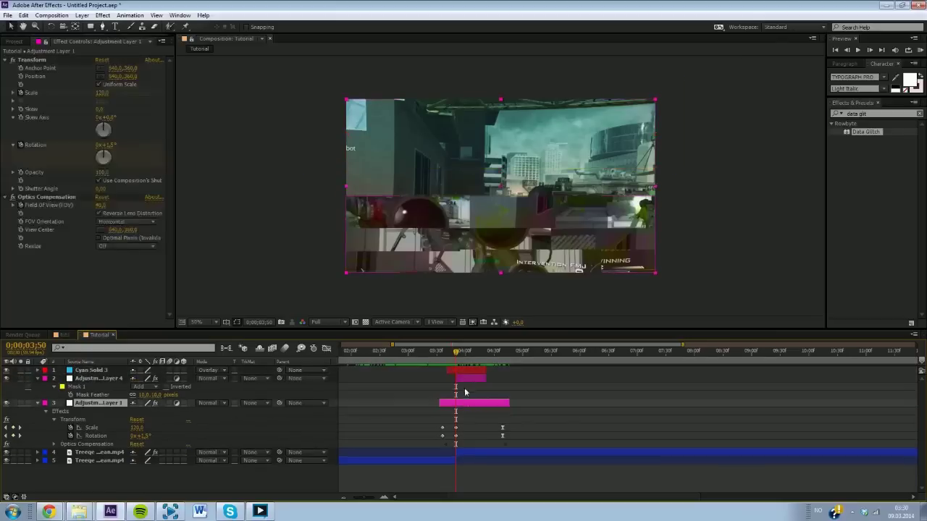
Collapse the open layer properties and add a new adjustment layer on top, keeping only the part from the cut at 0;00;03;50 onward.
{"action": "key", "text": "u"}
{"action": "key", "text": "u"}
{"action": "left_click", "coordinate": [485, 439]}
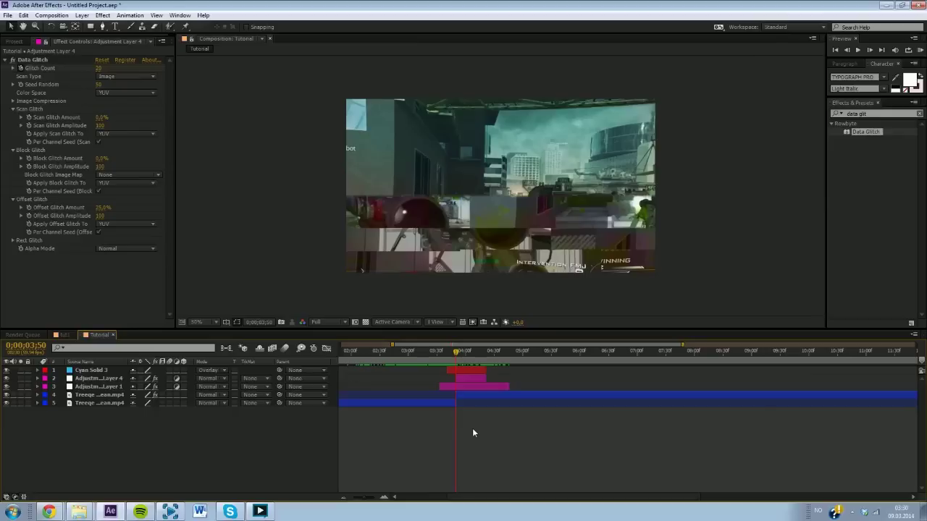
{"action": "key", "text": "ctrl+alt+y"}
{"action": "key", "text": "alt+bracketleft"}
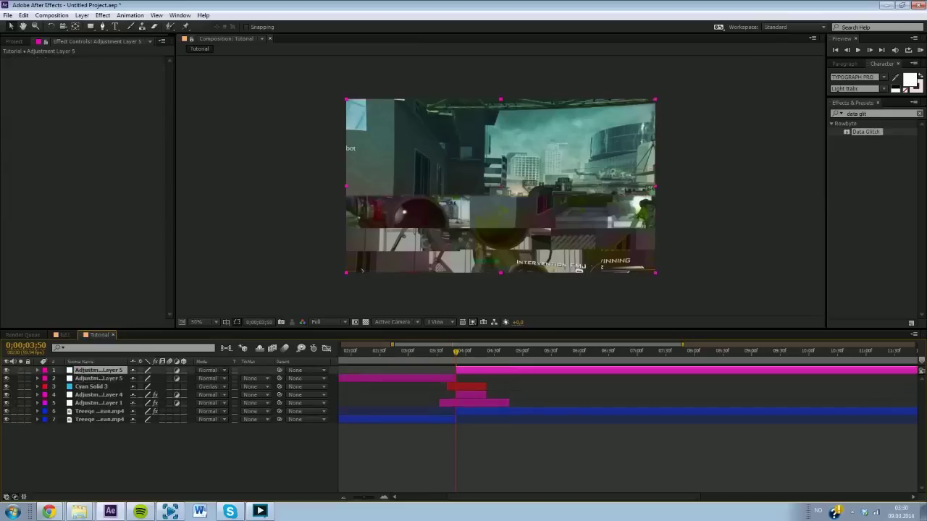
{"action": "left_click", "coordinate": [463, 371]}
Find the Displacement Map effect and apply it to Adjustment Layer 5.
{"action": "left_click_drag", "start_coordinate": [875, 114], "coordinate": [522, 131]}
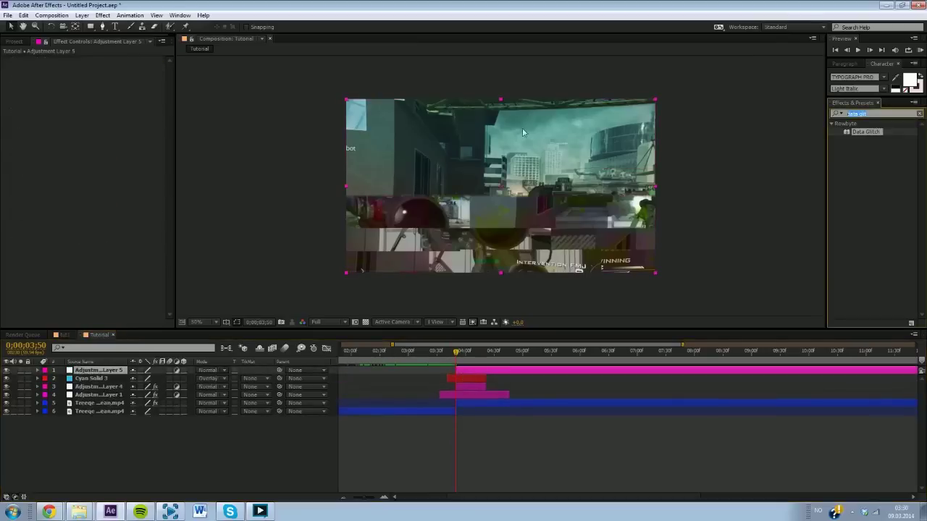
{"action": "type", "text": "displace"}
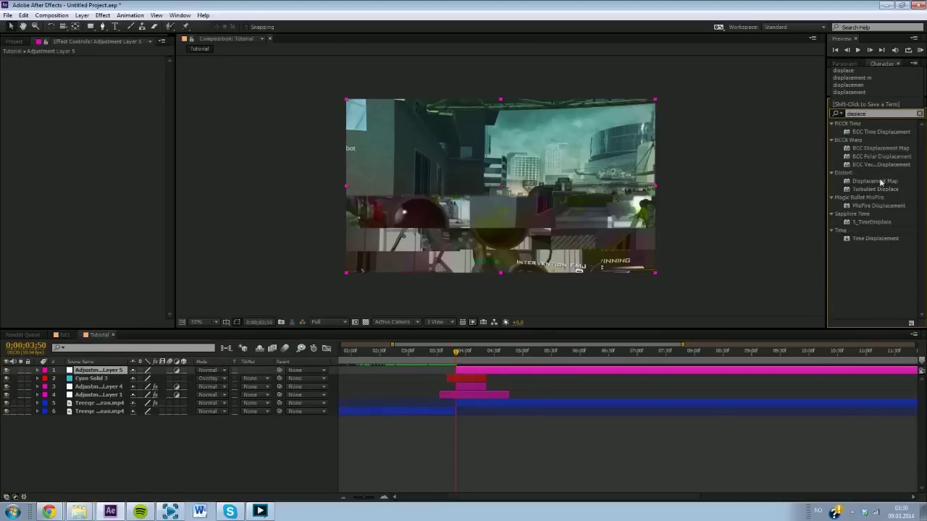
{"action": "left_click", "coordinate": [881, 181]}
{"action": "left_click_drag", "start_coordinate": [511, 372], "coordinate": [511, 371]}
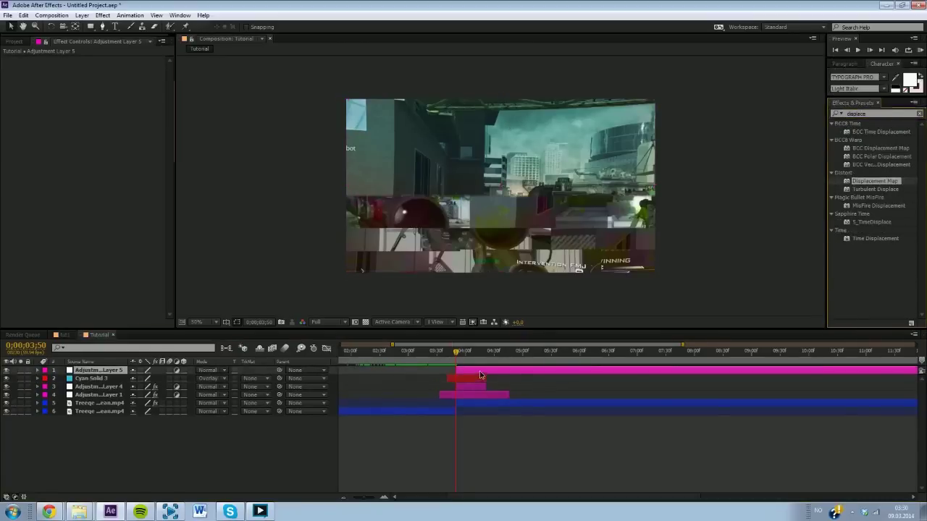
{"action": "left_click", "coordinate": [164, 443]}
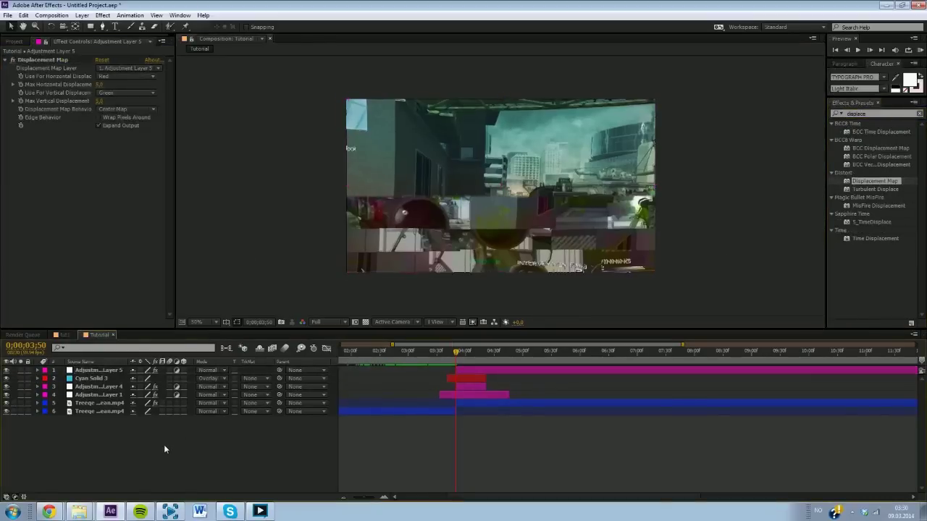
Create a black 1280 x 720 px solid named Black Solid 1.
{"action": "key", "text": "ctrl+y"}
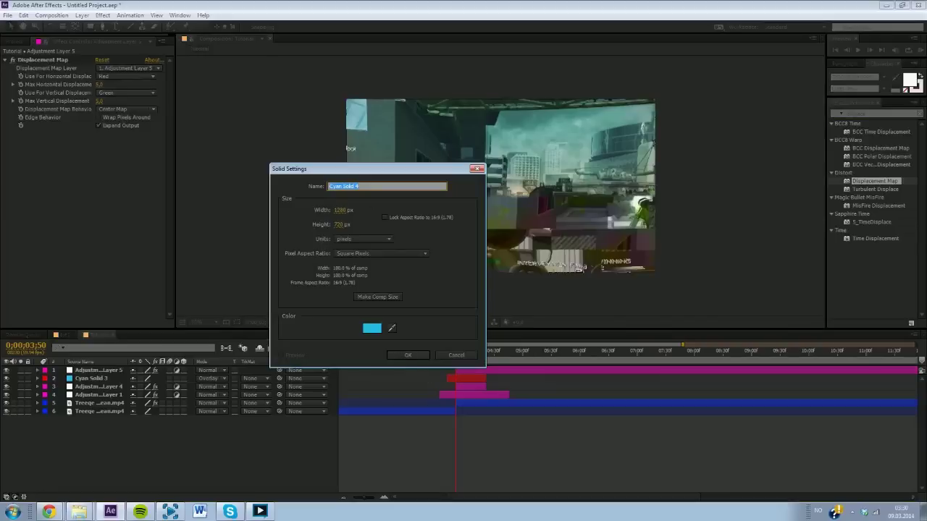
{"action": "left_click", "coordinate": [376, 329]}
{"action": "left_click_drag", "start_coordinate": [125, 237], "coordinate": [78, 244]}
{"action": "left_click", "coordinate": [301, 120]}
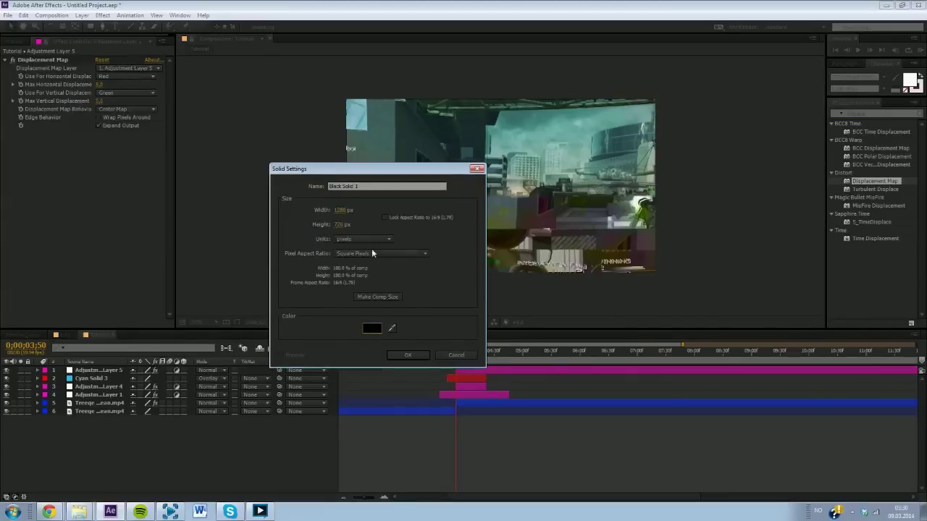
{"action": "left_click", "coordinate": [407, 356]}
Split Black Solid 1 at the cut, 0;00;03;50, and delete the part before it.
{"action": "key", "text": "ctrl+shift+d"}
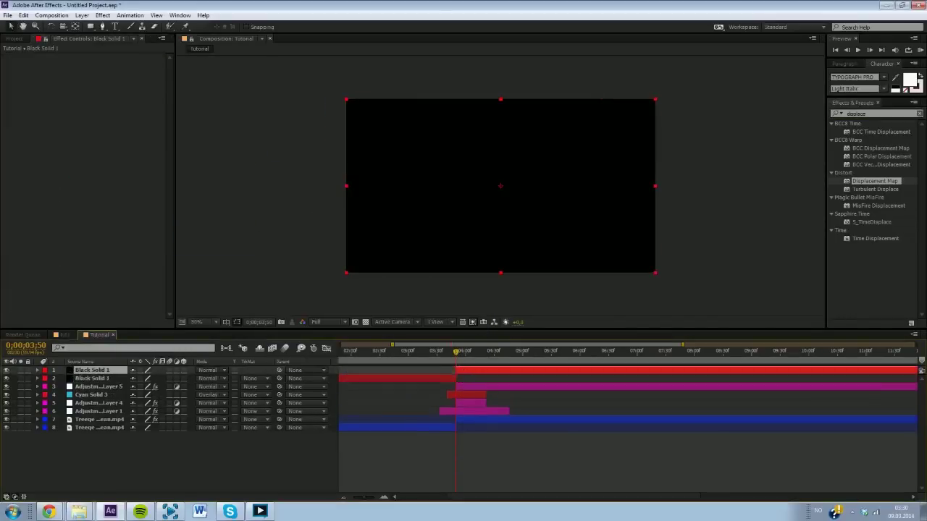
{"action": "left_click", "coordinate": [442, 378]}
{"action": "key", "text": "Delete"}
Apply the Radio Waves effect to Black Solid 1 and set its Frequency to 0,10.
{"action": "left_click", "coordinate": [472, 370]}
{"action": "left_click", "coordinate": [872, 113]}
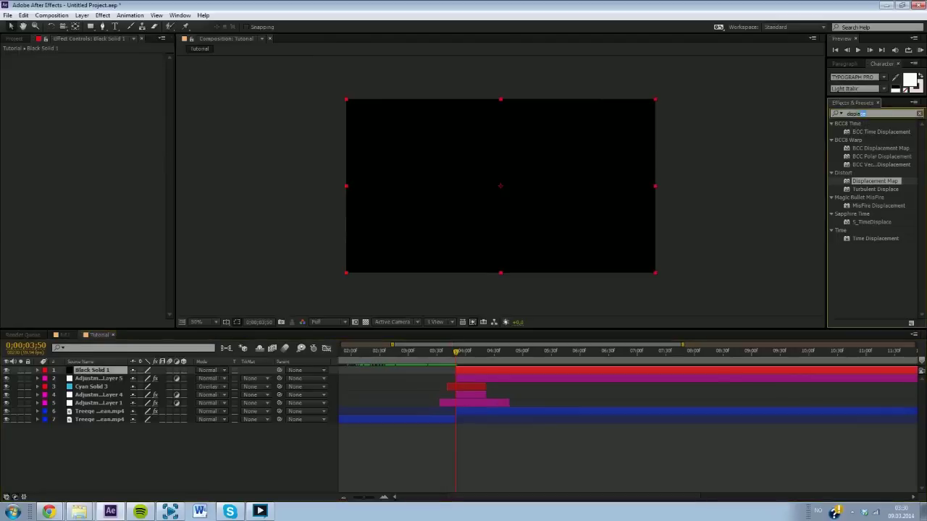
{"action": "type", "text": "radio wa"}
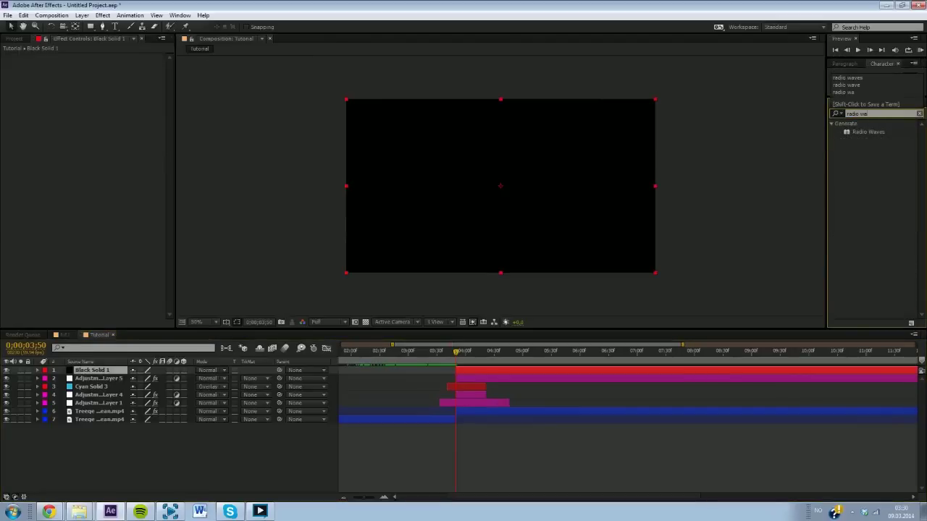
{"action": "left_click_drag", "start_coordinate": [868, 131], "coordinate": [478, 369]}
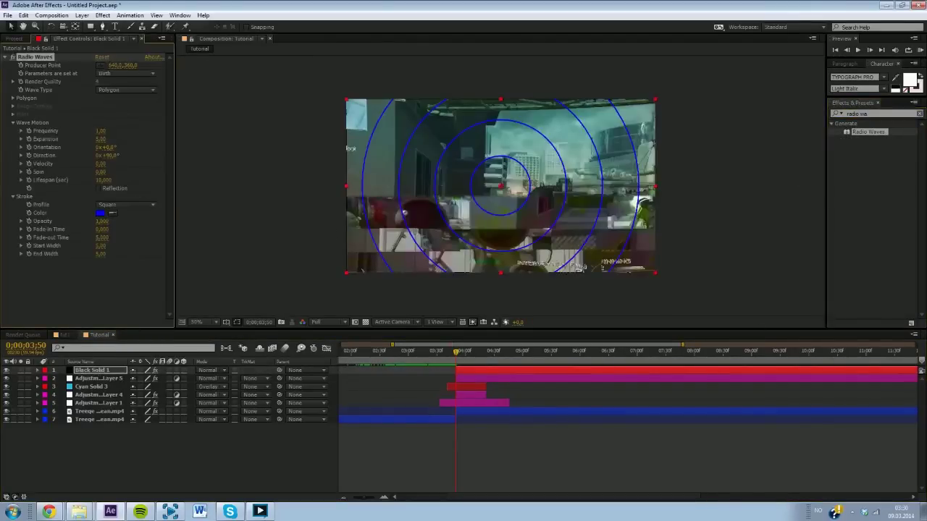
{"action": "left_click", "coordinate": [101, 130]}
{"action": "type", "text": "0,1"}
{"action": "key", "text": "Return"}
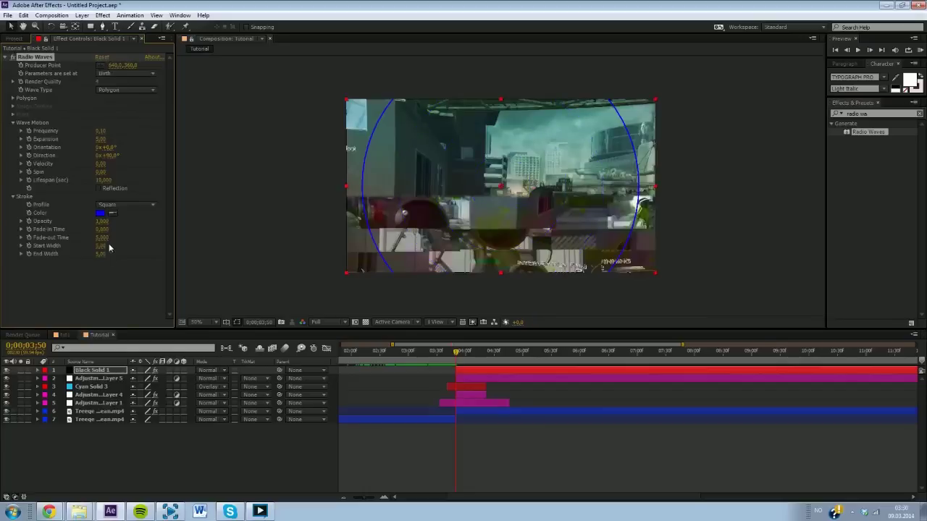
{"action": "left_click", "coordinate": [100, 131]}
{"action": "key", "text": "Return"}
Set both the Start Width and End Width of the Radio Waves stroke to 50.
{"action": "left_click", "coordinate": [101, 245]}
{"action": "type", "text": "50"}
{"action": "key", "text": "Return"}
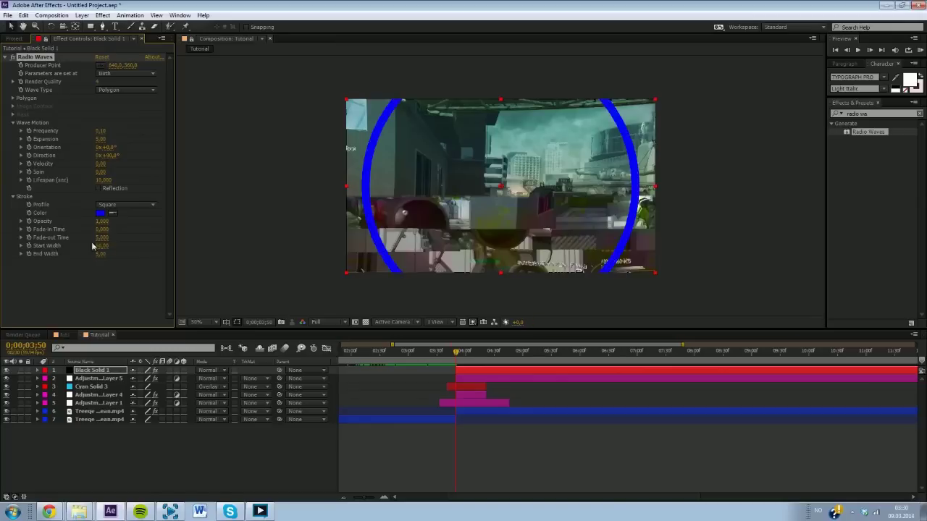
{"action": "left_click", "coordinate": [100, 253]}
{"action": "type", "text": "50"}
{"action": "key", "text": "Return"}
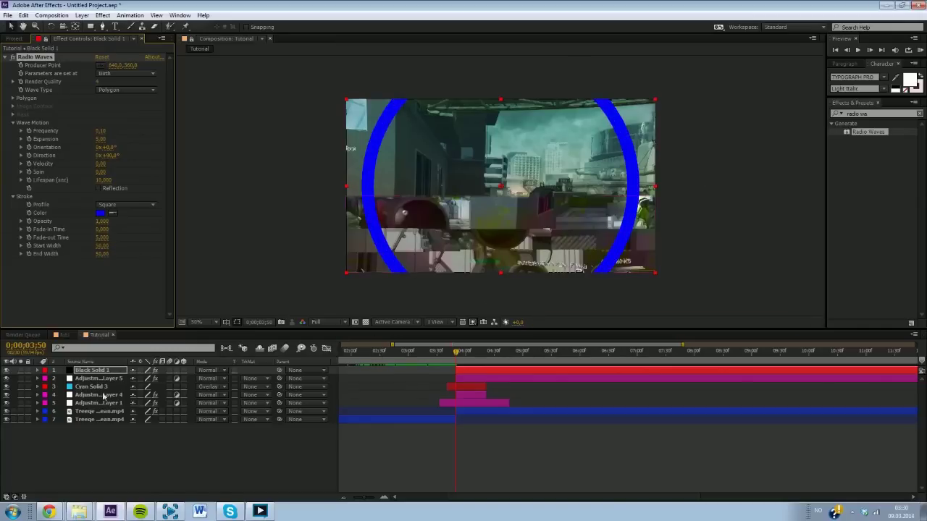
Time-stretch Black Solid 1 with a stretch factor of 20, holding its in-point.
{"action": "left_click", "coordinate": [102, 370]}
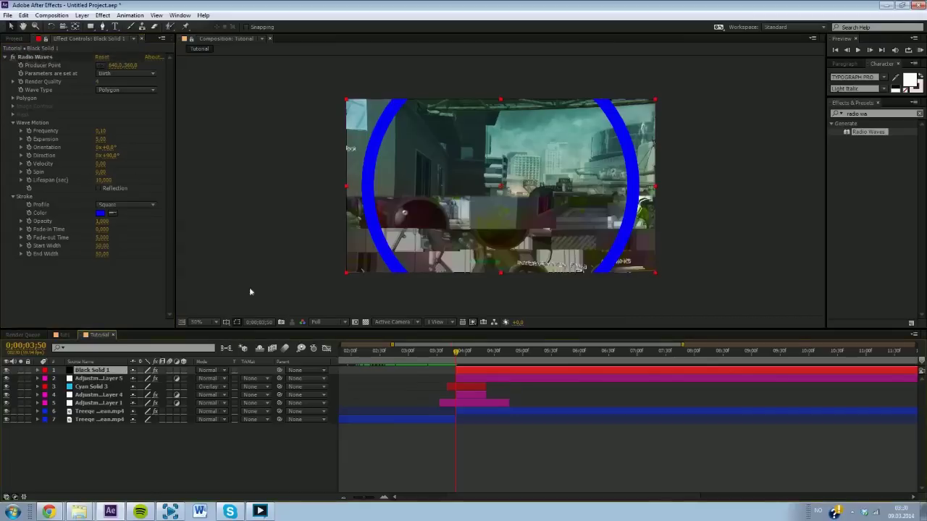
{"action": "right_click", "coordinate": [460, 373]}
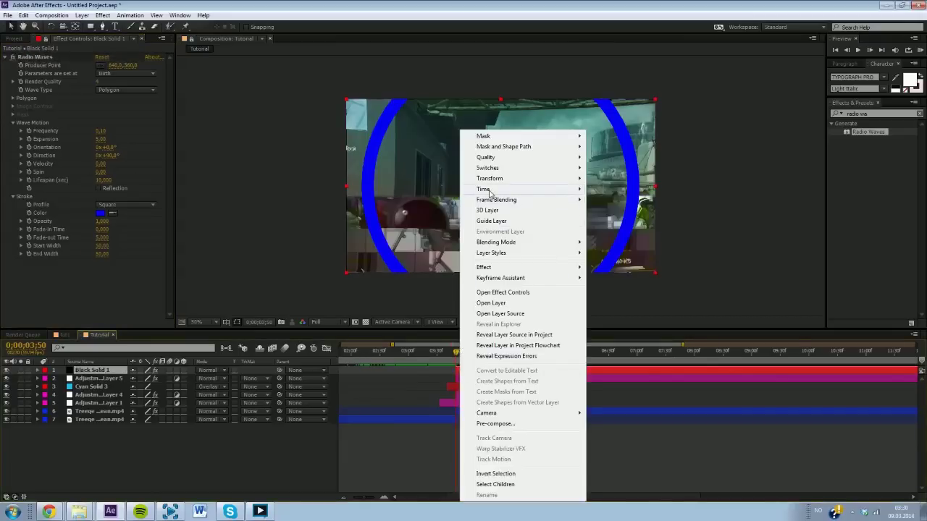
{"action": "mouse_move", "coordinate": [490, 191]}
{"action": "left_click", "coordinate": [626, 214]}
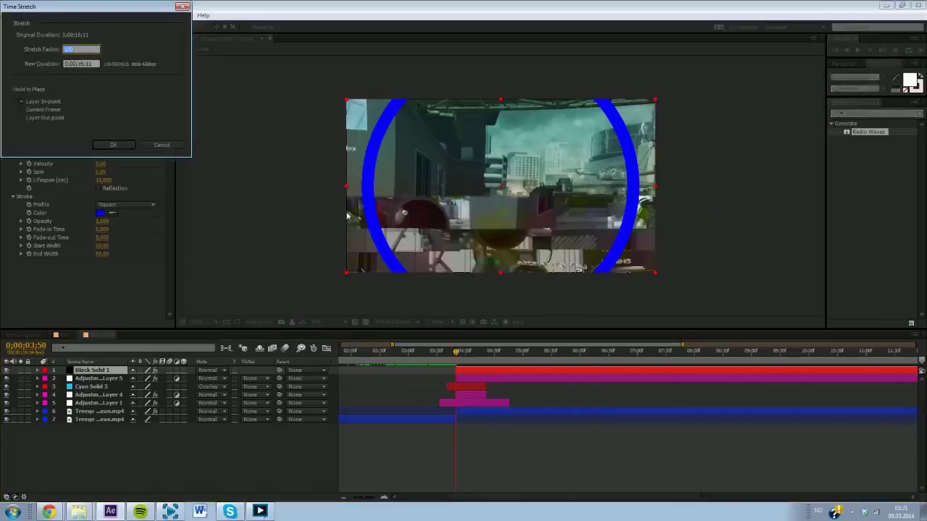
{"action": "type", "text": "20"}
{"action": "key", "text": "Return"}
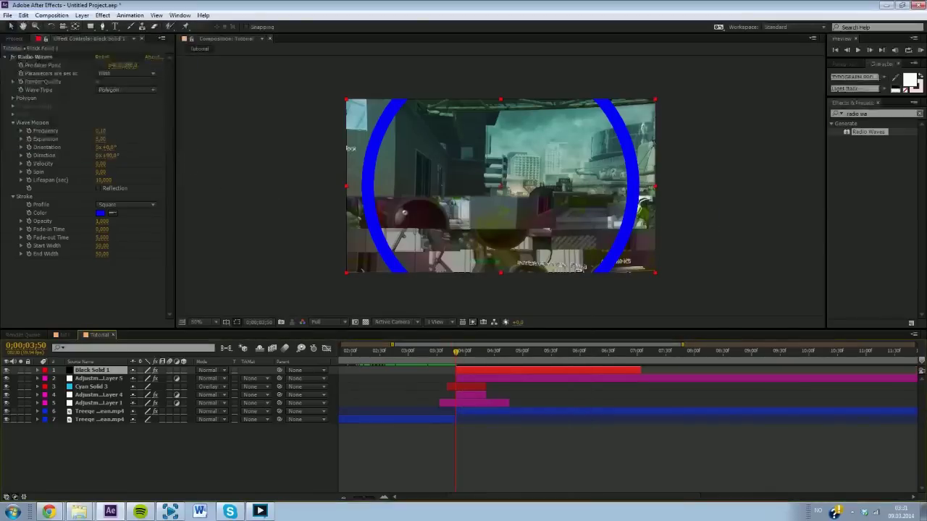
Adjust the timing and start of Black Solid 1 so its ring begins small at the cut, 0;00;03;50.
{"action": "mouse_move", "coordinate": [456, 370]}
{"action": "left_mouse_down"}
{"action": "mouse_move", "coordinate": [444, 376]}
{"action": "mouse_move", "coordinate": [459, 377]}
{"action": "left_mouse_up"}
{"action": "mouse_move", "coordinate": [445, 370]}
{"action": "left_mouse_down"}
{"action": "mouse_move", "coordinate": [432, 370]}
{"action": "mouse_move", "coordinate": [450, 377]}
{"action": "left_mouse_up"}
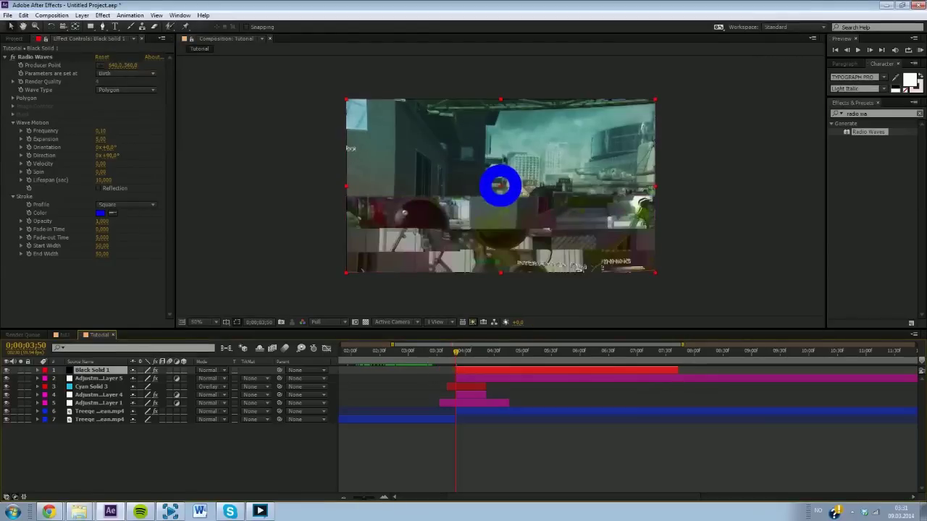
{"action": "mouse_move", "coordinate": [458, 361]}
{"action": "left_mouse_down"}
{"action": "mouse_move", "coordinate": [495, 368]}
{"action": "mouse_move", "coordinate": [456, 355]}
{"action": "left_mouse_up"}
Pre-compose Black Solid 1 as Black Solid 1 Comp 1 with all attributes moved, and delete the comp layer's part before the cut.
{"action": "right_click", "coordinate": [467, 374]}
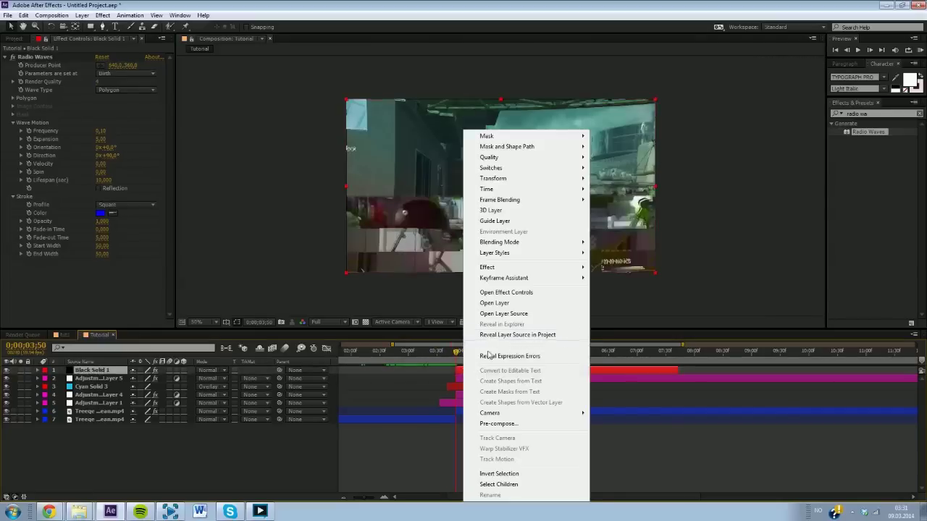
{"action": "left_click", "coordinate": [492, 426]}
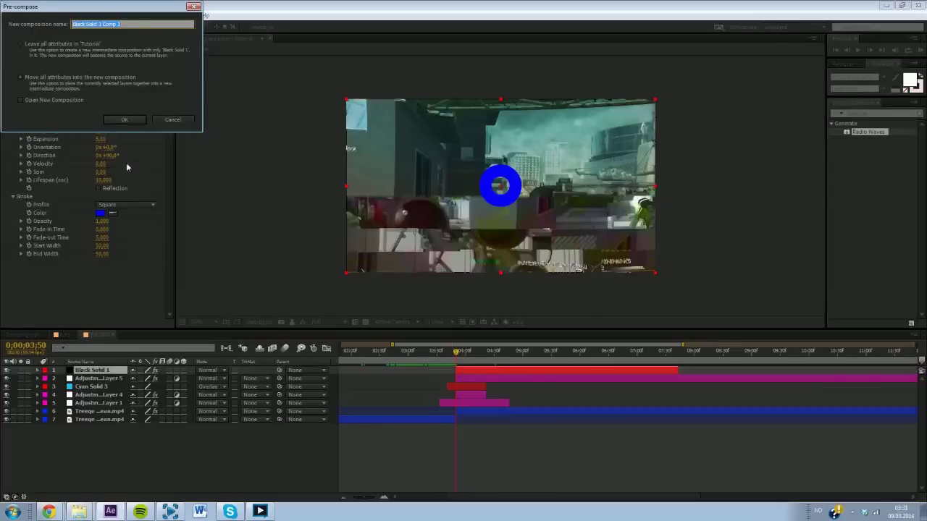
{"action": "left_click", "coordinate": [124, 119]}
{"action": "key", "text": "ctrl+shift+d"}
{"action": "left_click", "coordinate": [451, 379]}
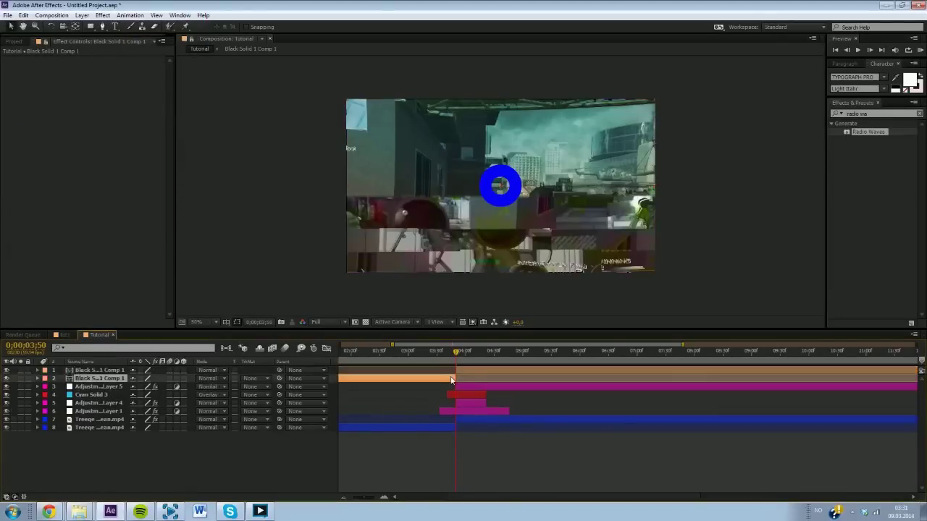
{"action": "key", "text": "Delete"}
Open Black Solid 1 Comp 1, apply Gaussian Blur to its solid and raise the Blurriness until the ring's edges are soft.
{"action": "left_click", "coordinate": [460, 370]}
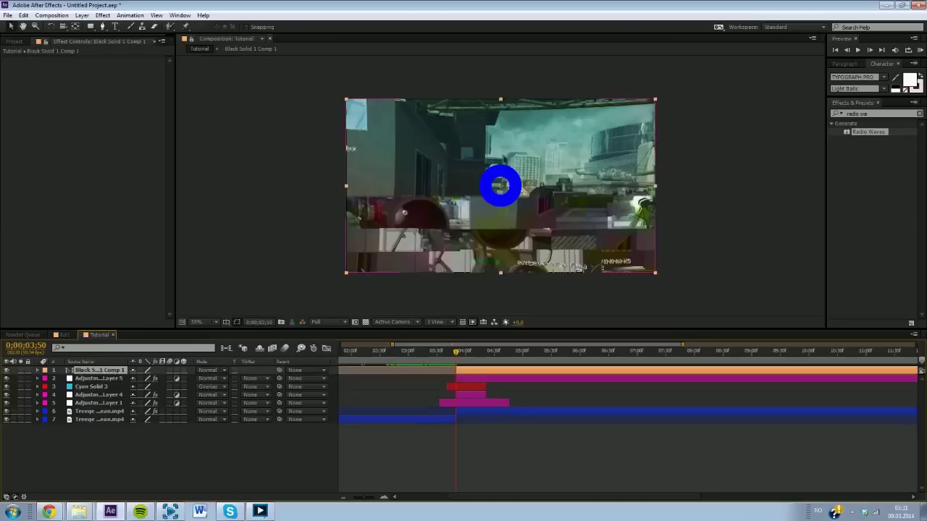
{"action": "double_click", "coordinate": [462, 371]}
{"action": "left_click", "coordinate": [879, 113]}
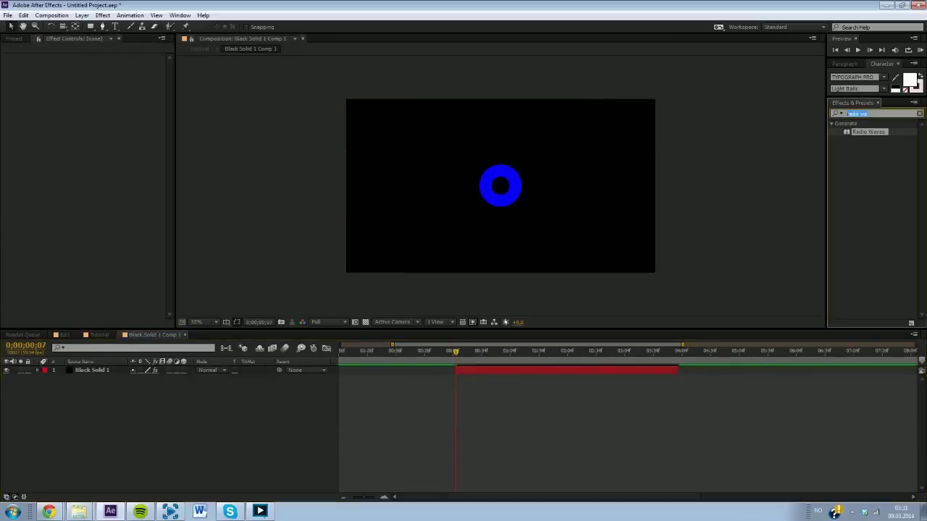
{"action": "type", "text": "gaus"}
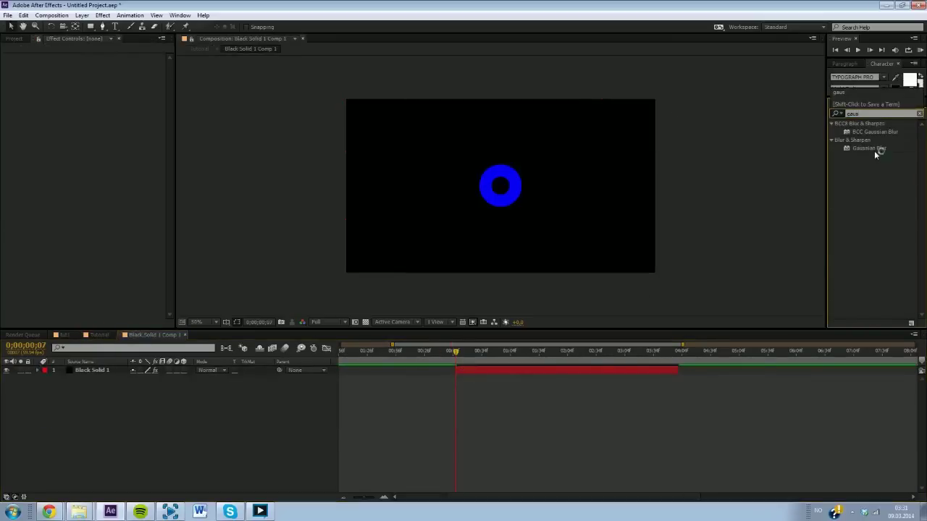
{"action": "left_click", "coordinate": [873, 149]}
{"action": "left_click_drag", "start_coordinate": [572, 370], "coordinate": [554, 372]}
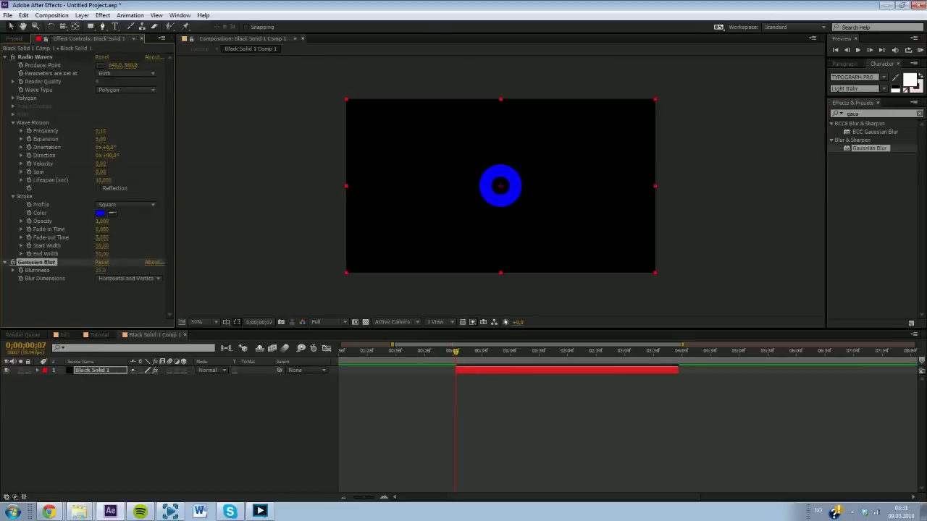
{"action": "left_click_drag", "start_coordinate": [100, 270], "coordinate": [260, 257]}
{"action": "left_click", "coordinate": [712, 258]}
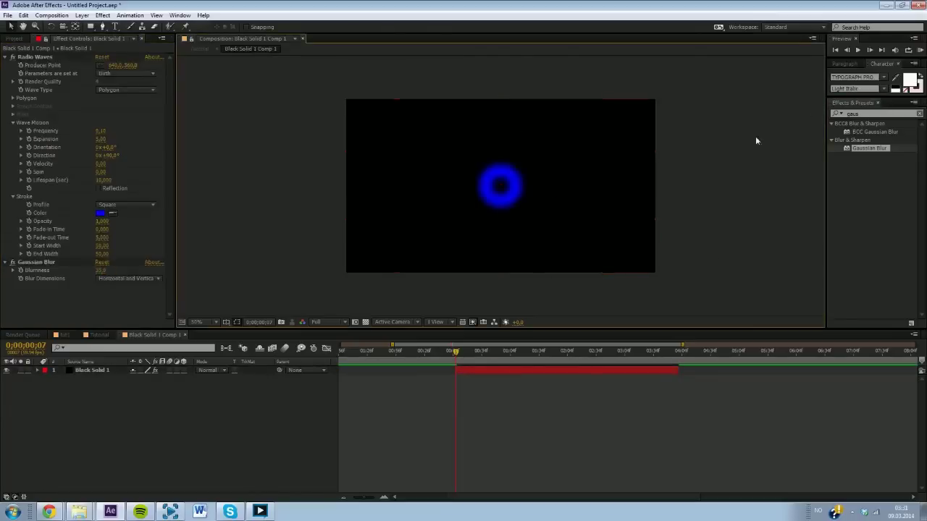
Apply BCC Mosaic to Black Solid 1 and place it above Gaussian Blur in the effect order.
{"action": "left_click", "coordinate": [36, 263]}
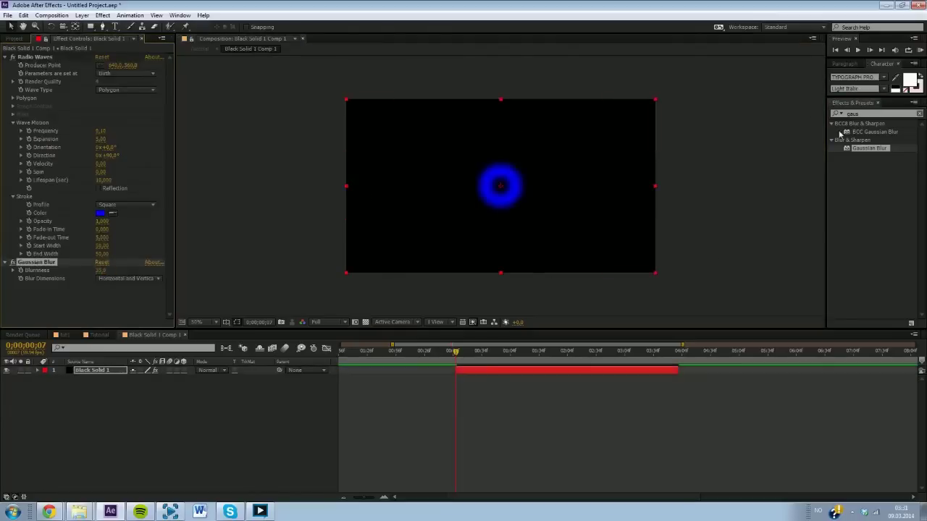
{"action": "left_click_drag", "start_coordinate": [862, 114], "coordinate": [735, 156]}
{"action": "type", "text": "mosaic"}
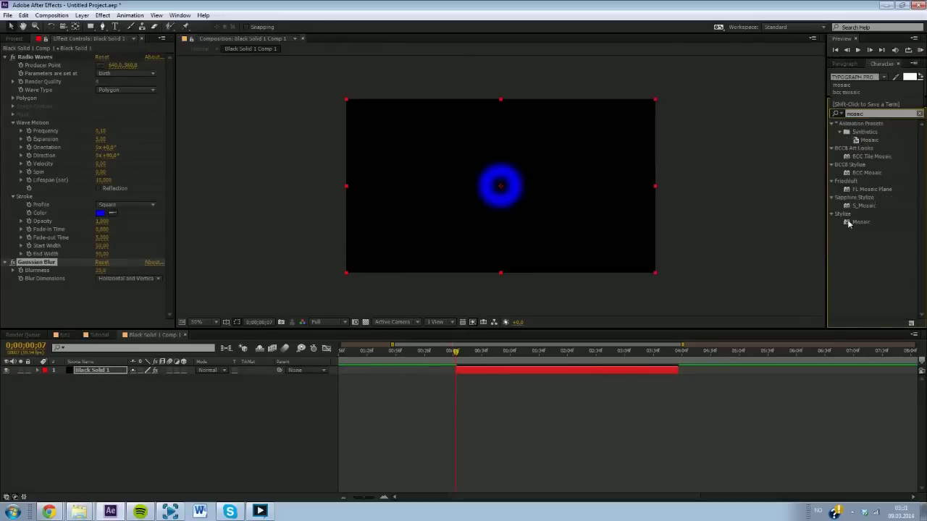
{"action": "key", "text": "Return"}
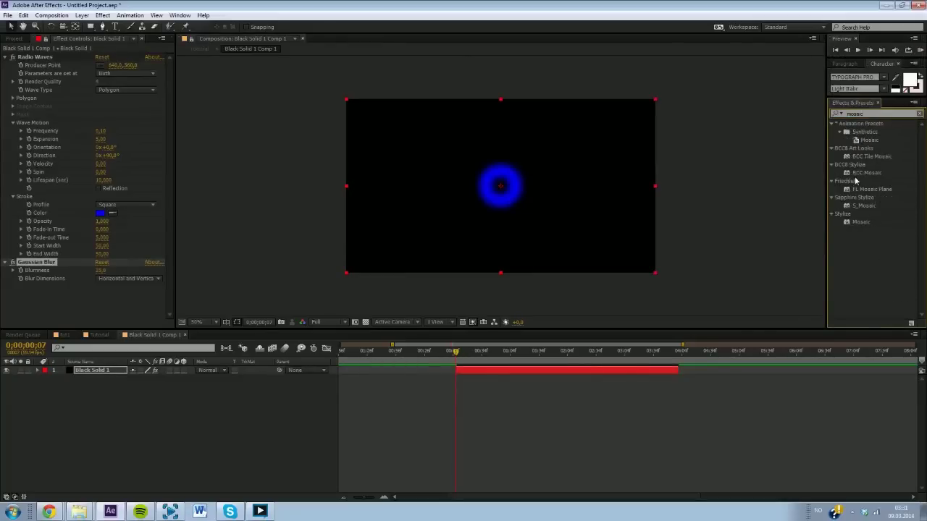
{"action": "left_click_drag", "start_coordinate": [872, 173], "coordinate": [456, 374]}
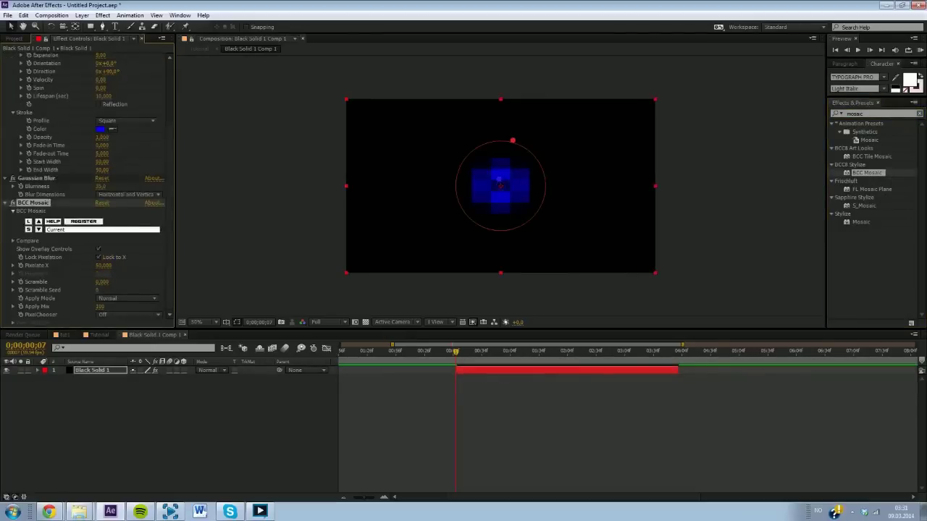
{"action": "left_click_drag", "start_coordinate": [29, 181], "coordinate": [58, 268]}
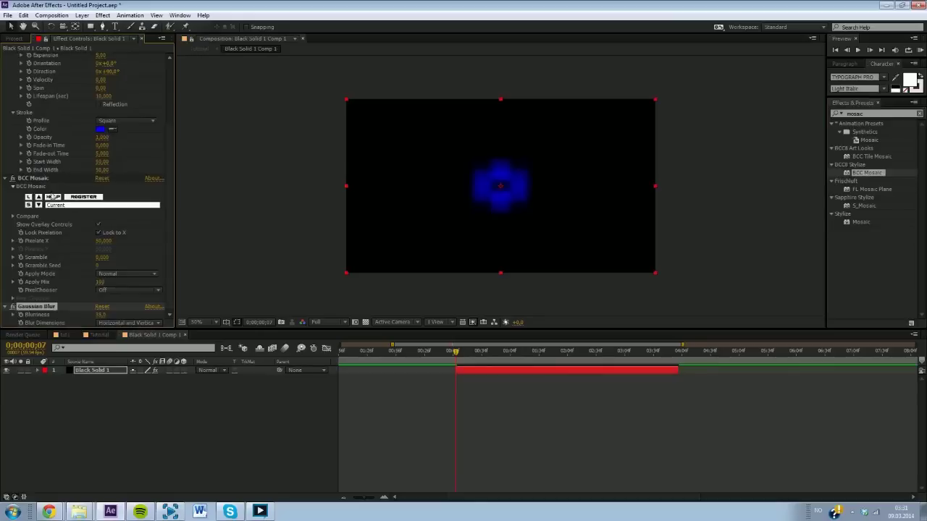
Check the ring at 0;00;00;26 and reduce BCC Mosaic's Pixelate X to 49.
{"action": "mouse_move", "coordinate": [458, 364]}
{"action": "left_mouse_down"}
{"action": "mouse_move", "coordinate": [483, 360]}
{"action": "mouse_move", "coordinate": [474, 361]}
{"action": "left_mouse_up"}
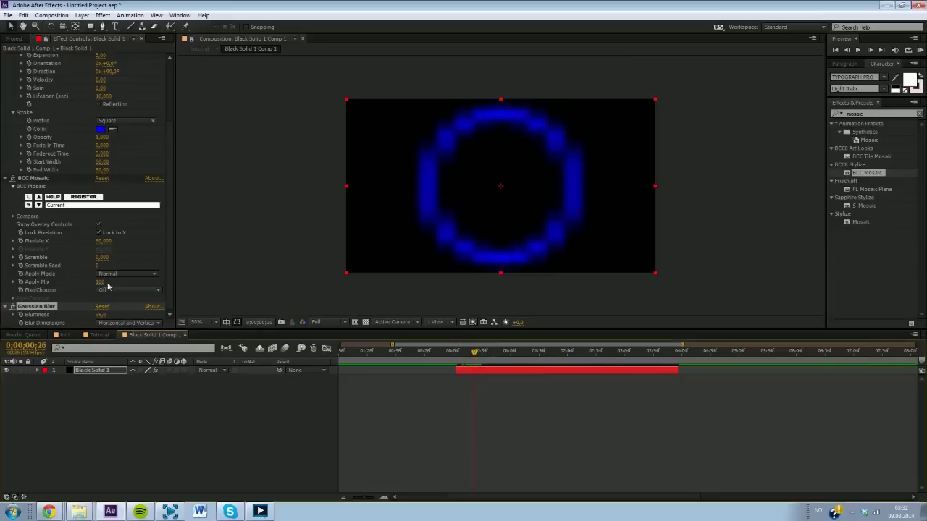
{"action": "left_click", "coordinate": [32, 179]}
{"action": "left_click_drag", "start_coordinate": [103, 240], "coordinate": [98, 240]}
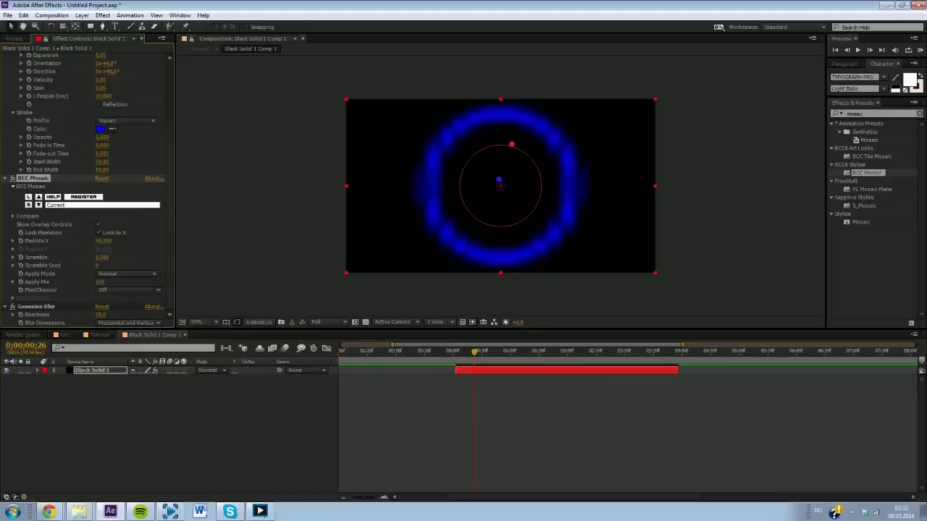
Raise BCC Mosaic's Scramble until the ring breaks into scattered blocks, and check the ring at 0;00;00;47.
{"action": "left_click_drag", "start_coordinate": [102, 257], "coordinate": [123, 257]}
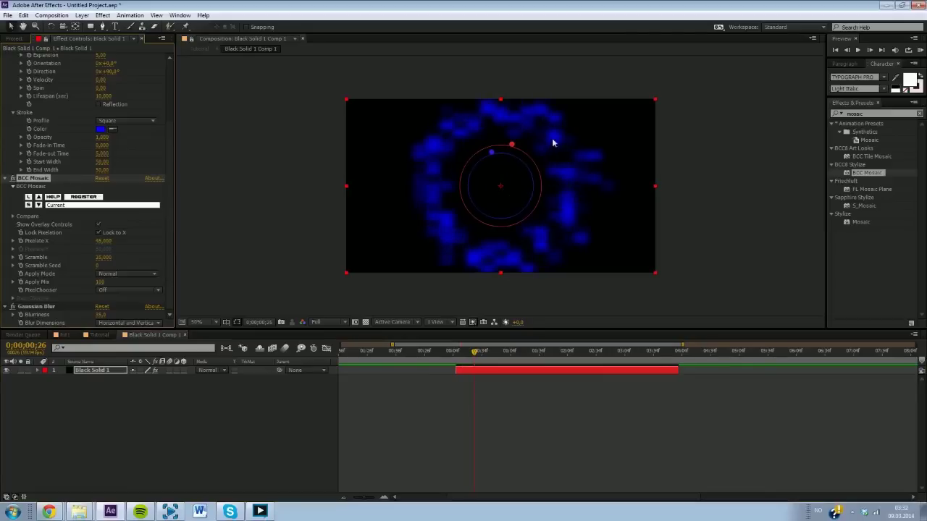
{"action": "mouse_move", "coordinate": [477, 352]}
{"action": "left_mouse_down"}
{"action": "mouse_move", "coordinate": [488, 351]}
{"action": "mouse_move", "coordinate": [451, 352]}
{"action": "mouse_move", "coordinate": [494, 352]}
{"action": "left_mouse_up"}
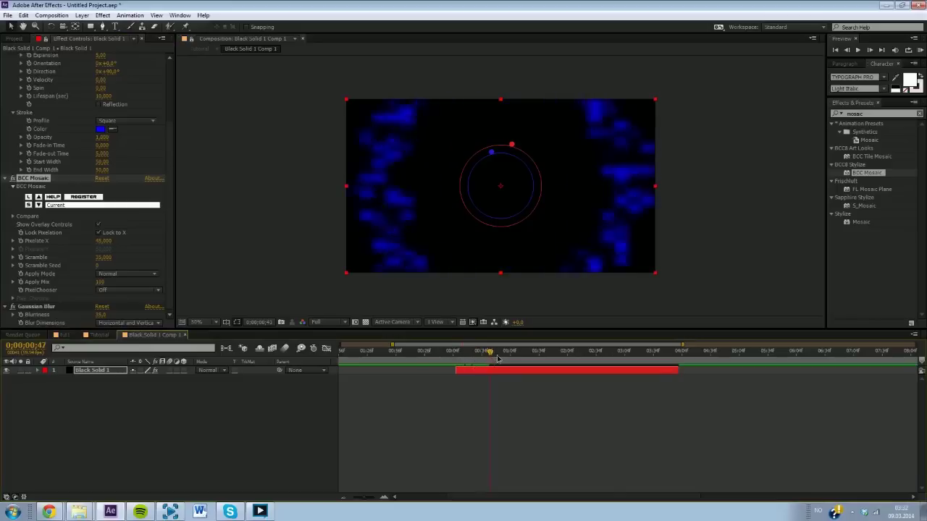
{"action": "left_click", "coordinate": [679, 255]}
In the Tutorial composition, set Adjustment Layer 5's Displacement Map Layer to Black Solid 1 Comp 1.
{"action": "left_click", "coordinate": [99, 334]}
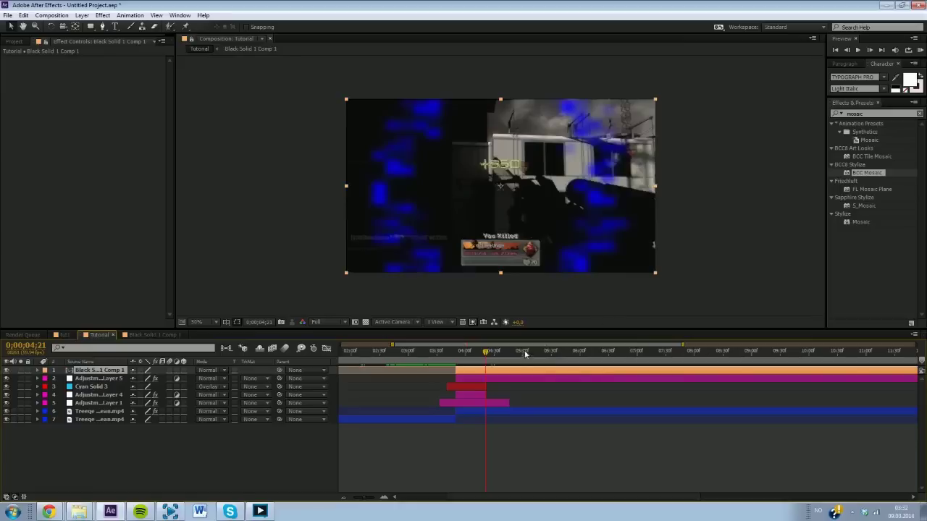
{"action": "left_click", "coordinate": [492, 380]}
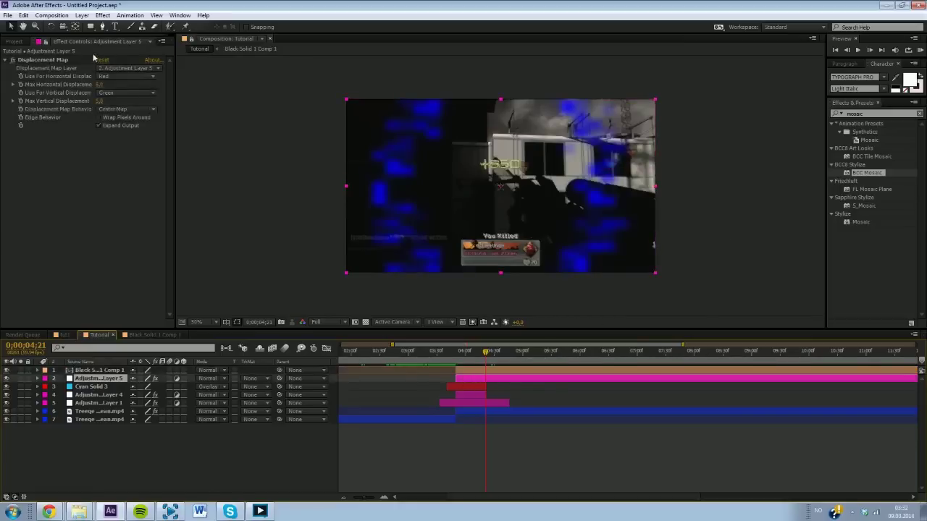
{"action": "left_click", "coordinate": [150, 69]}
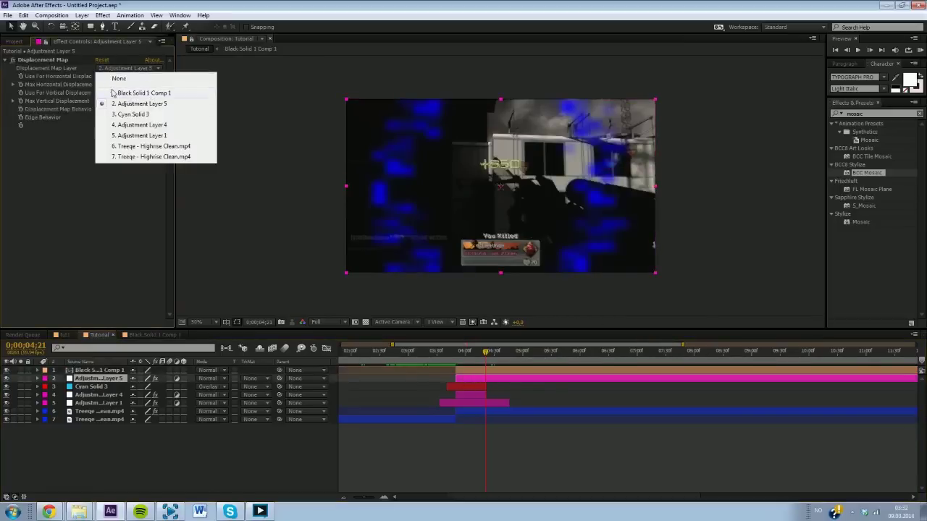
{"action": "left_click", "coordinate": [136, 93]}
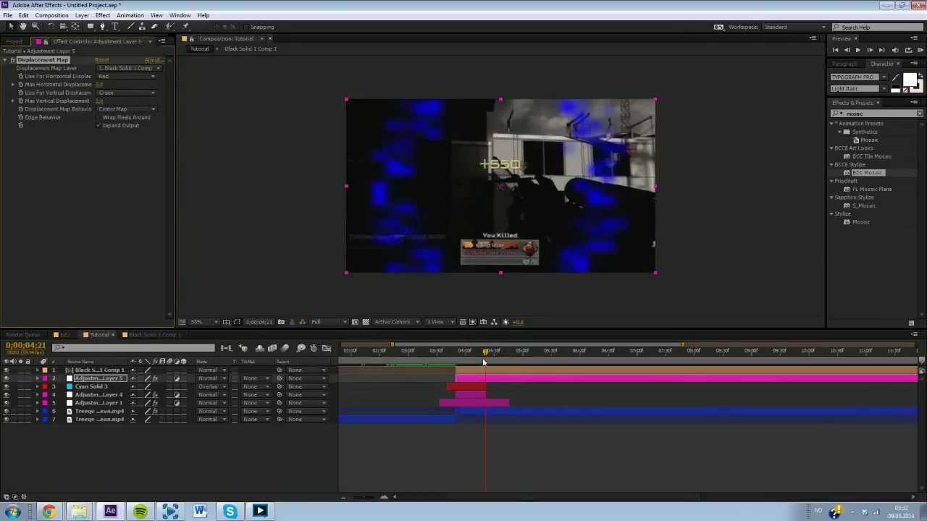
At 0;00;04;04, set the Displacement Map's maximum horizontal and vertical displacement to 20.
{"action": "left_click_drag", "start_coordinate": [484, 362], "coordinate": [469, 362]}
{"action": "left_click", "coordinate": [103, 84]}
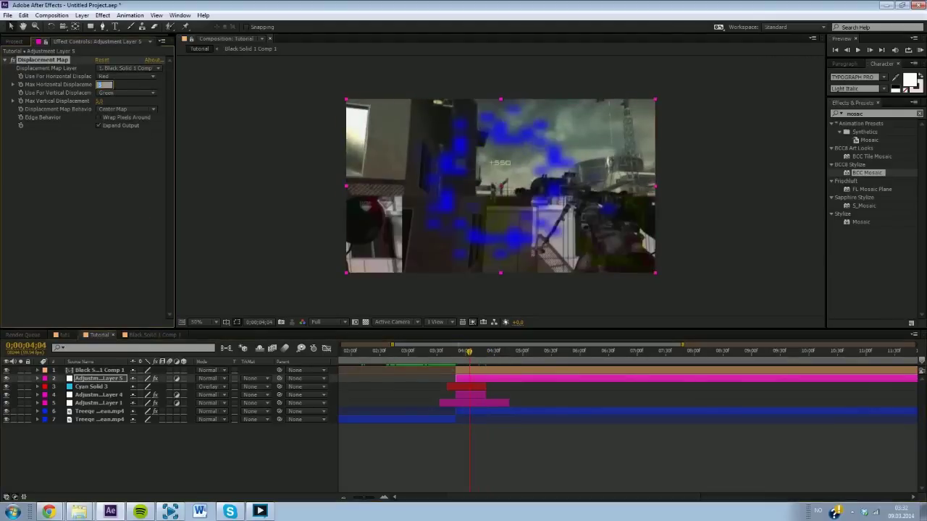
{"action": "type", "text": "20"}
{"action": "key", "text": "Return"}
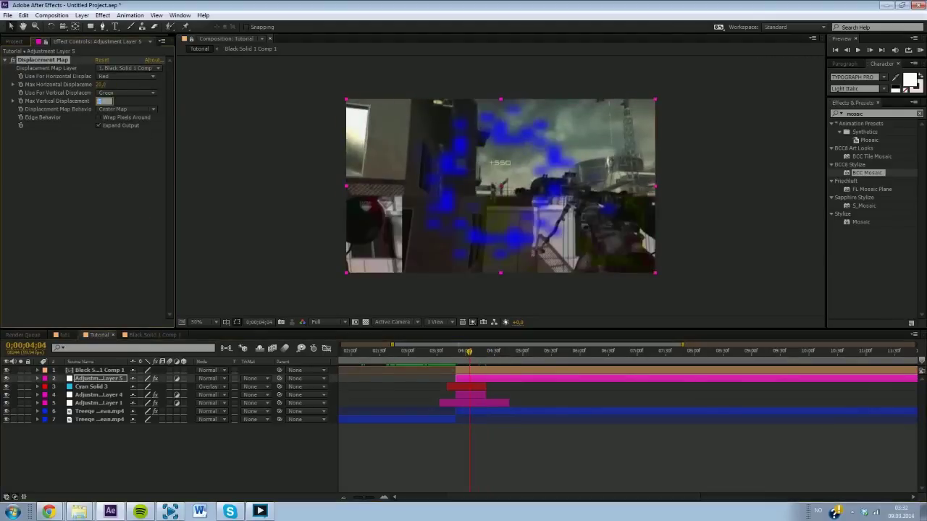
Hide the Black Solid 1 Comp 1 layer and compare the displaced footage with the layer shown and hidden at 0;00;04;29.
{"action": "left_click", "coordinate": [477, 370]}
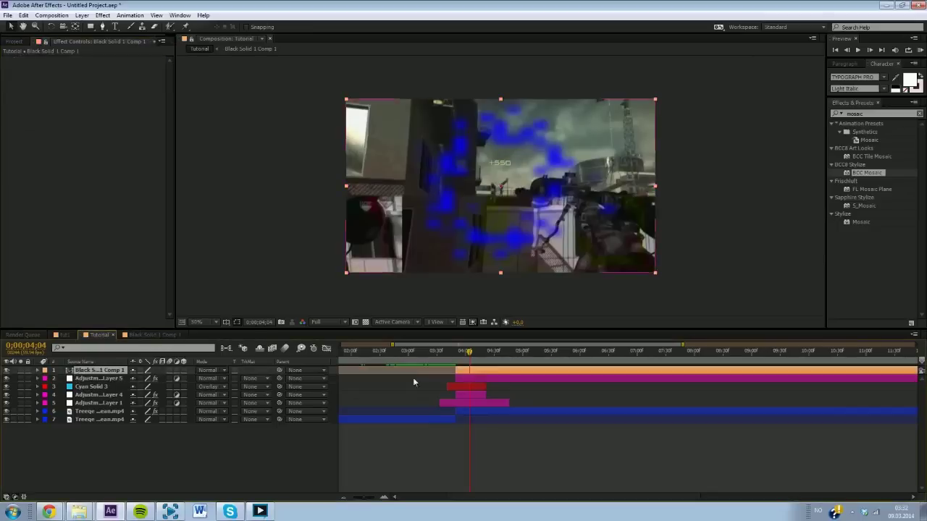
{"action": "left_click", "coordinate": [7, 370]}
{"action": "left_click_drag", "start_coordinate": [470, 353], "coordinate": [492, 353]}
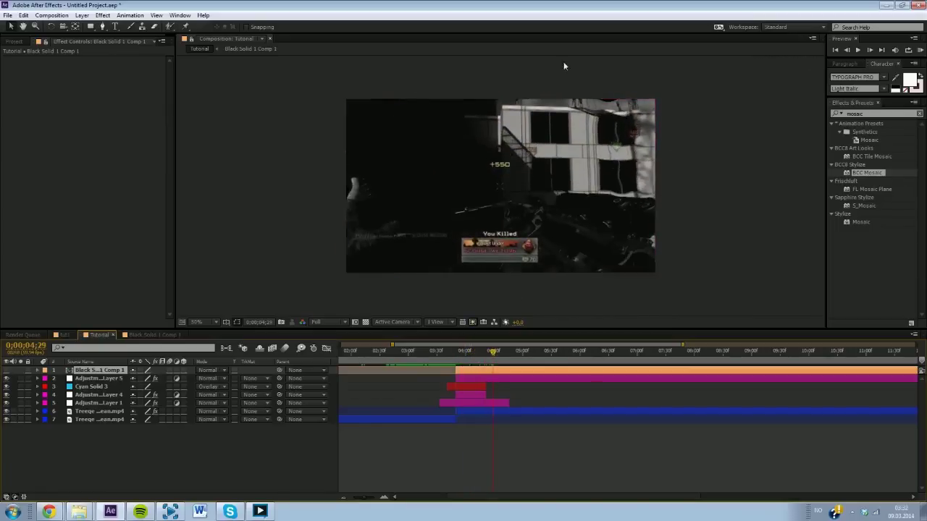
{"action": "left_click", "coordinate": [7, 370]}
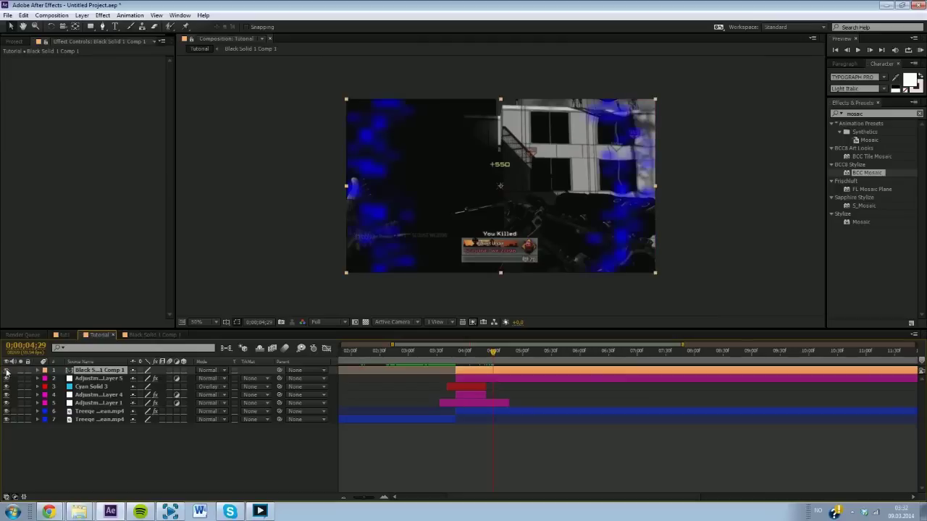
{"action": "left_click", "coordinate": [6, 369]}
Set the composition view to fit up to 100% and examine the shockwave displacement after the cut.
{"action": "left_click_drag", "start_coordinate": [489, 364], "coordinate": [468, 359]}
{"action": "left_click", "coordinate": [194, 322]}
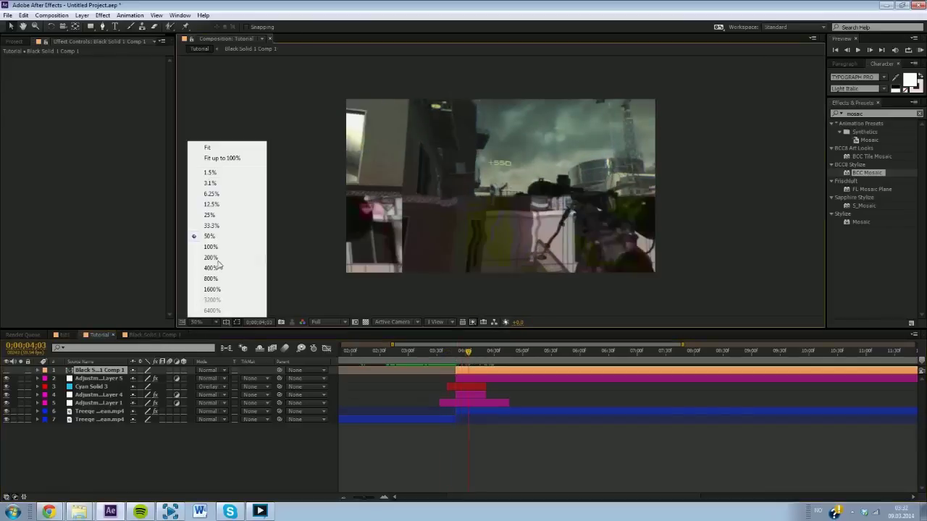
{"action": "left_click", "coordinate": [213, 159]}
{"action": "left_click", "coordinate": [369, 463]}
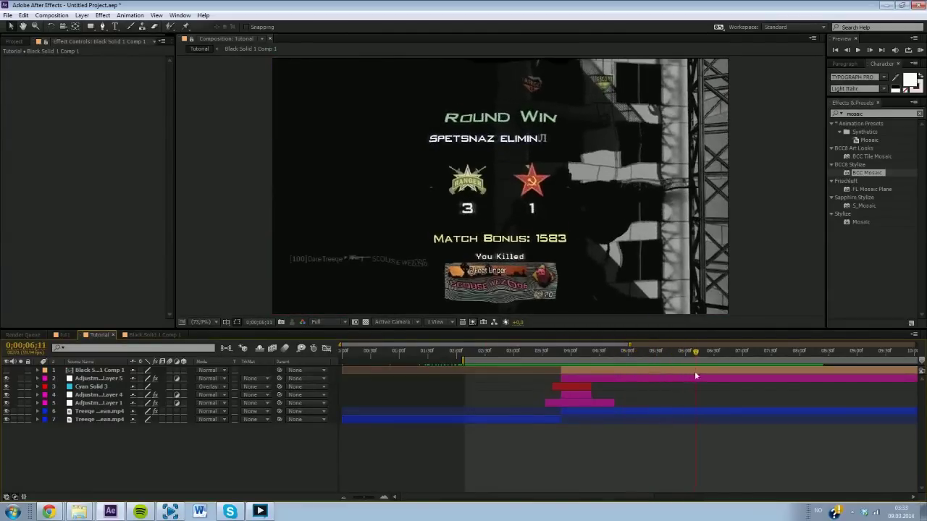
Split Adjustment Layer 5 and Black Solid 1 Comp 1 at 0;00;04;53 and delete their parts after that point.
{"action": "left_click", "coordinate": [624, 378]}
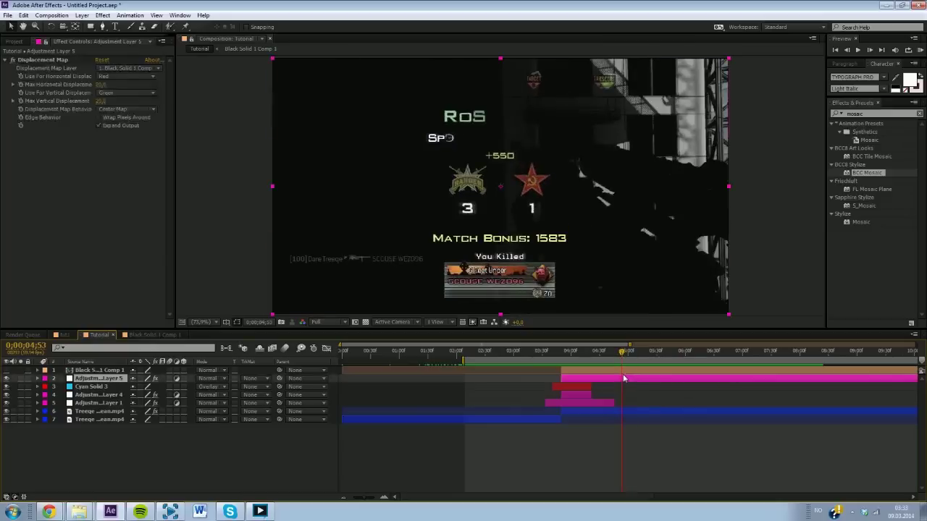
{"action": "left_click", "coordinate": [624, 370], "text": "shift"}
{"action": "key", "text": "ctrl+shift+d"}
{"action": "key", "text": "Delete"}
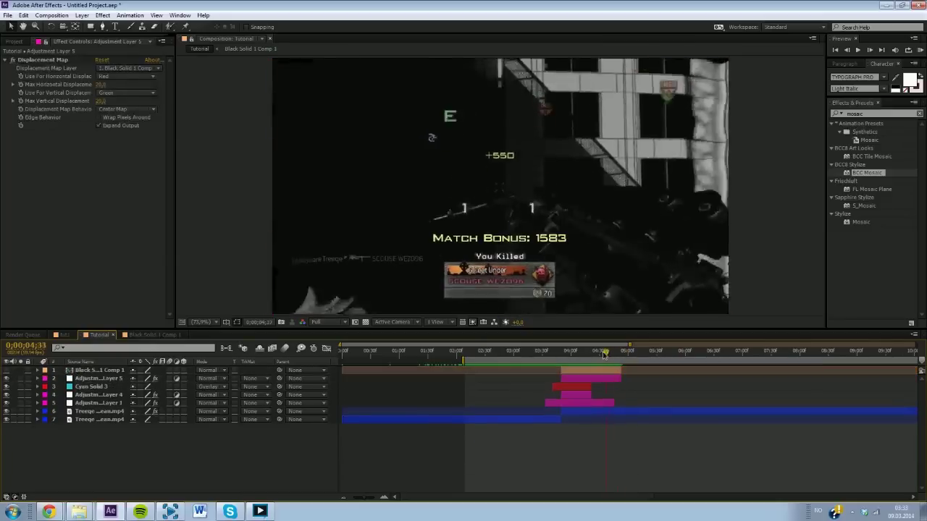